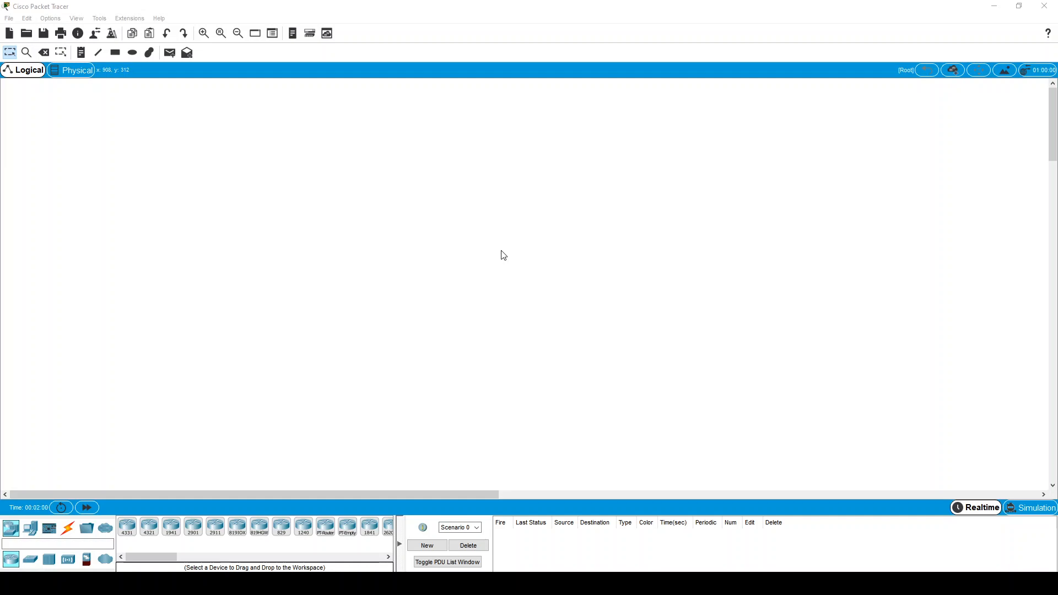
# Step: View the program's version information in the About window and close it
pyautogui.click(159, 19)
pyautogui.click(175, 73)
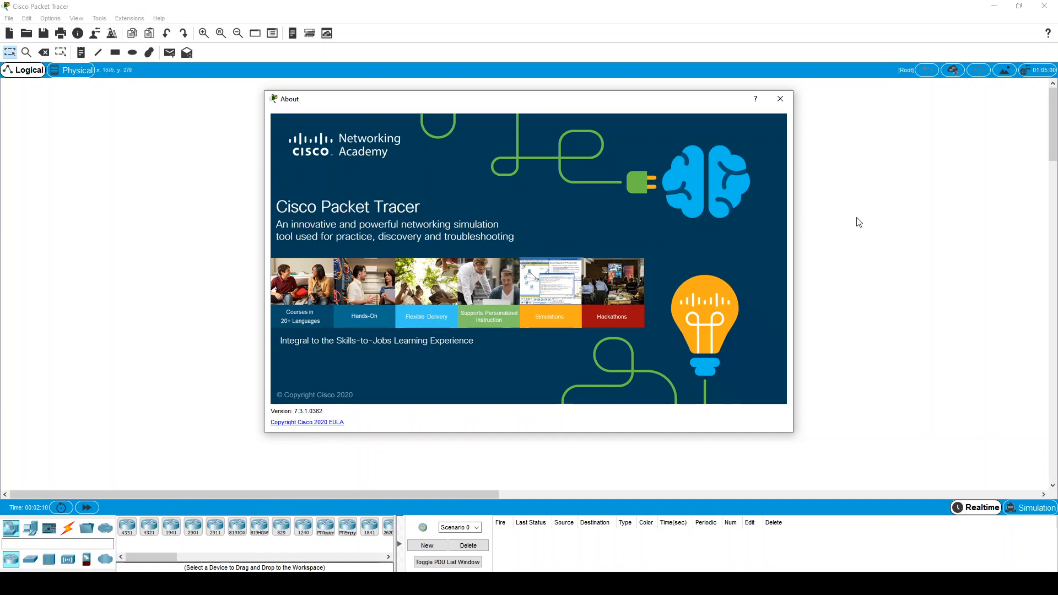
pyautogui.click(779, 99)
pyautogui.moveTo(661, 147); pyautogui.dragTo(404, 286)
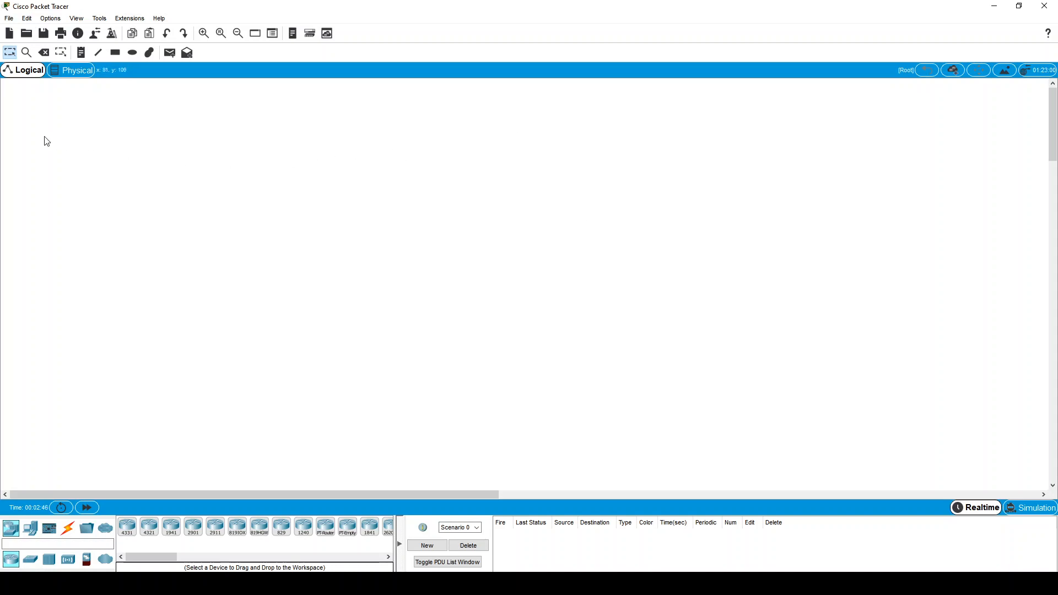
pyautogui.moveTo(32, 89); pyautogui.dragTo(948, 470)
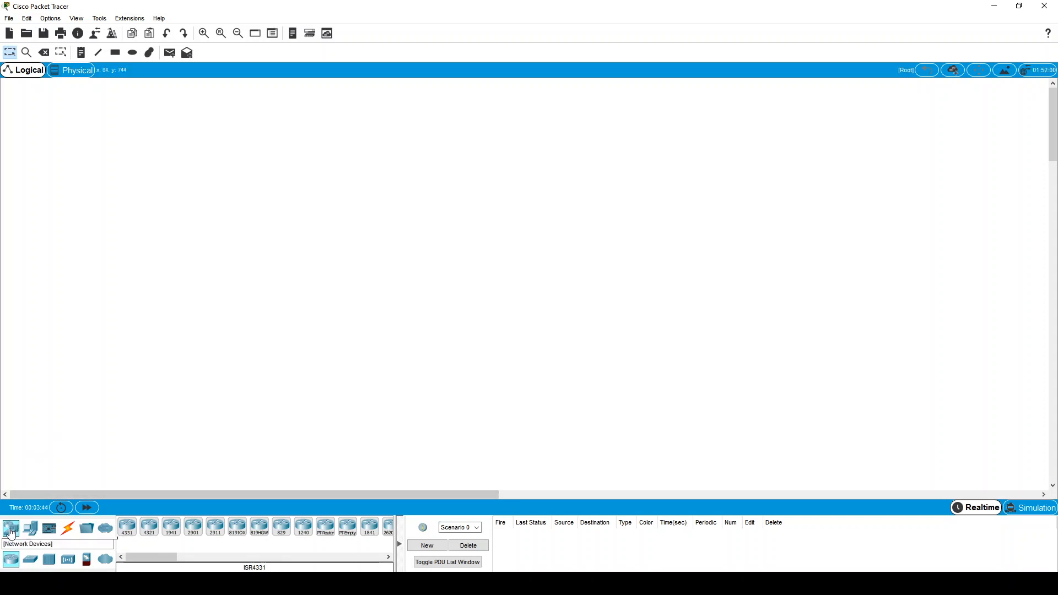
# Step: Look through the main device categories: End Devices, Components, Connections, Miscellaneous and Multiuser Connection
pyautogui.click(31, 533)
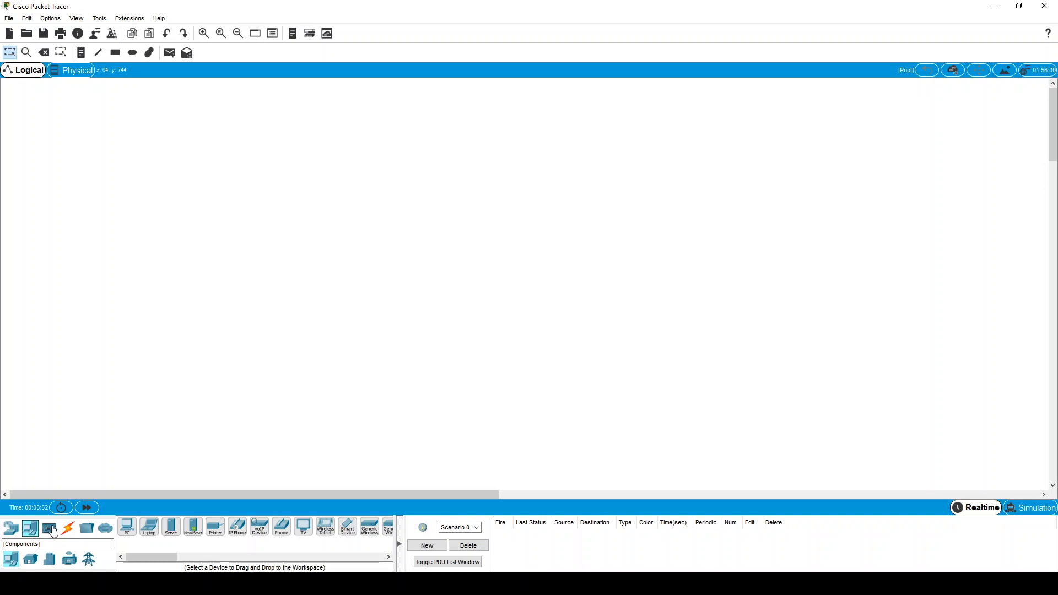
pyautogui.click(50, 530)
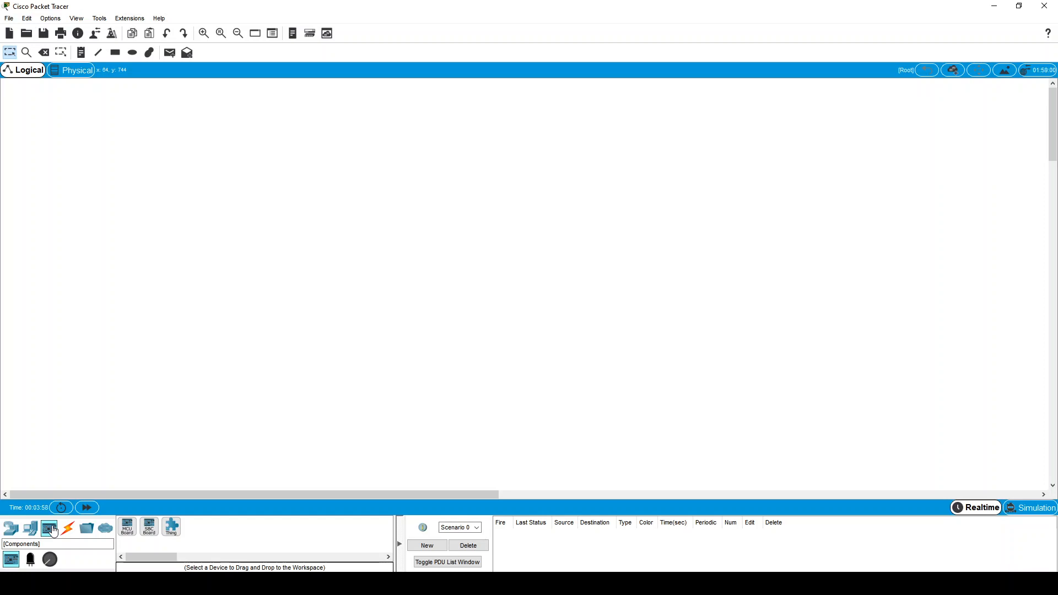
pyautogui.click(69, 531)
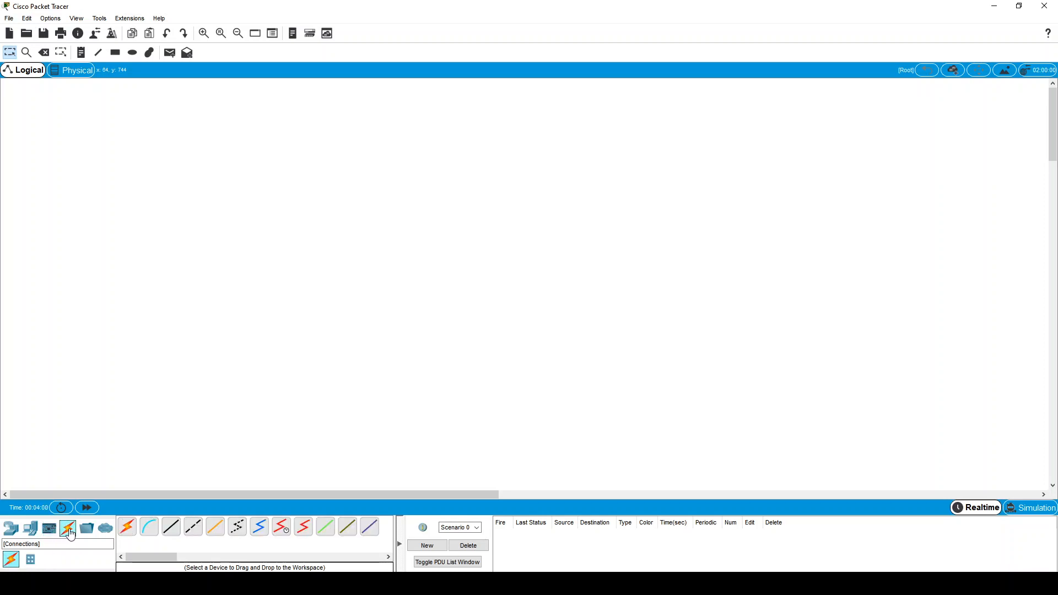
pyautogui.click(87, 530)
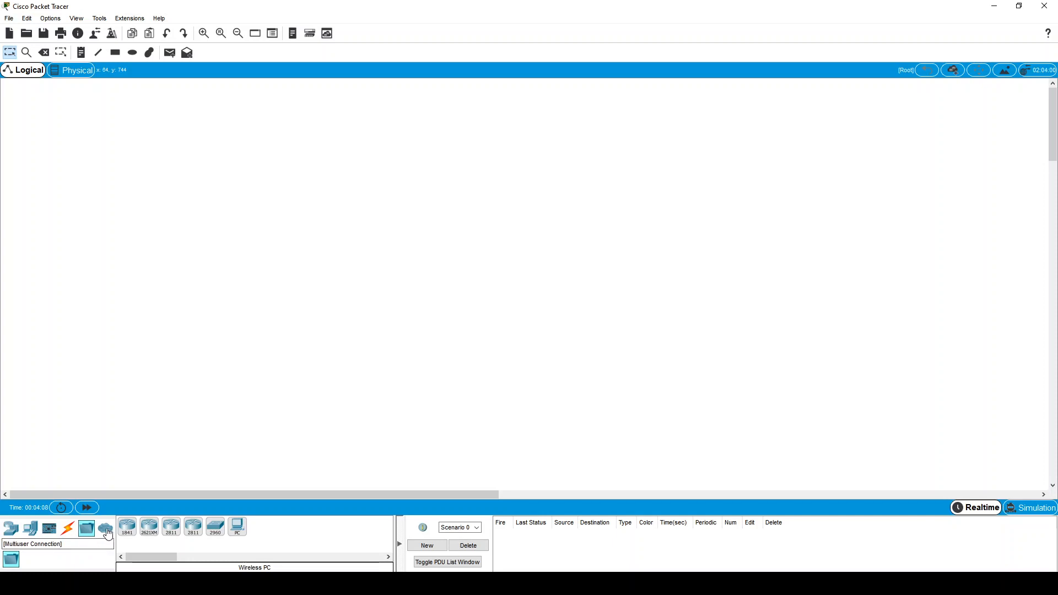
pyautogui.click(106, 531)
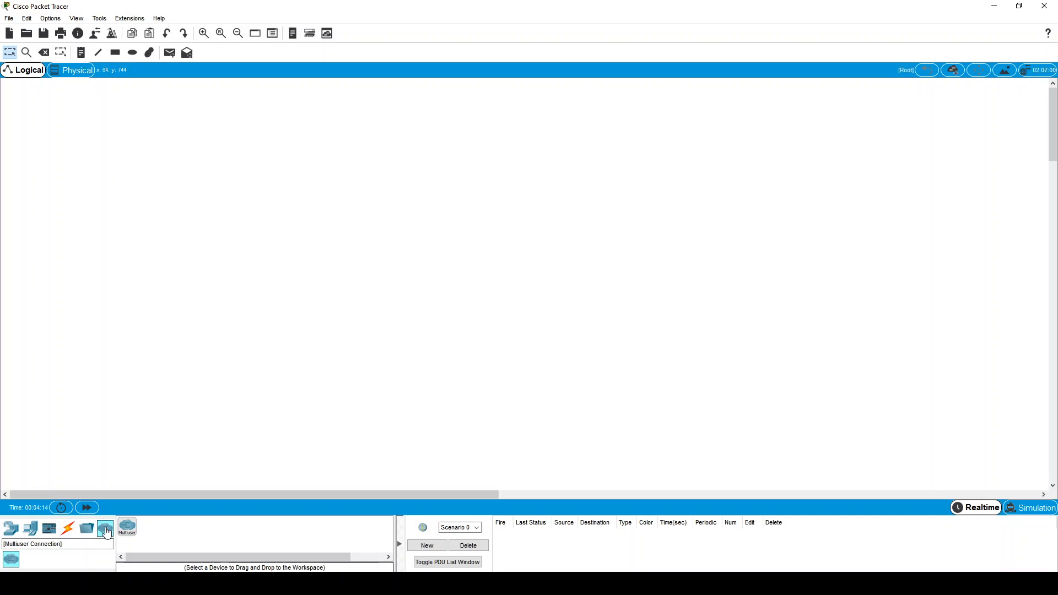
# Step: Examine the network device types available: routers, switches, hubs, wireless devices, security devices and WAN emulation
pyautogui.click(11, 529)
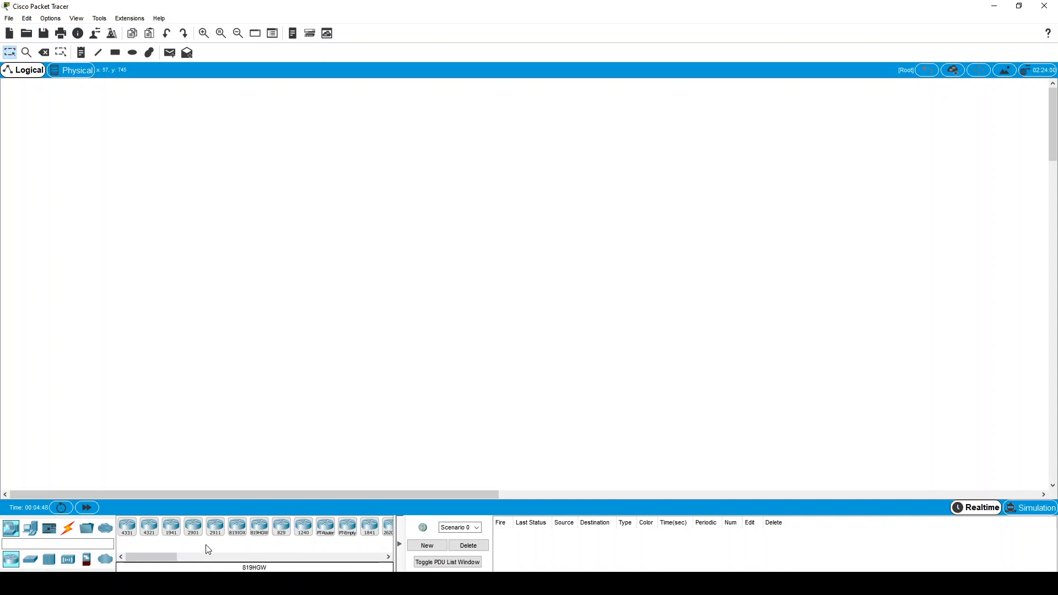
pyautogui.click(34, 565)
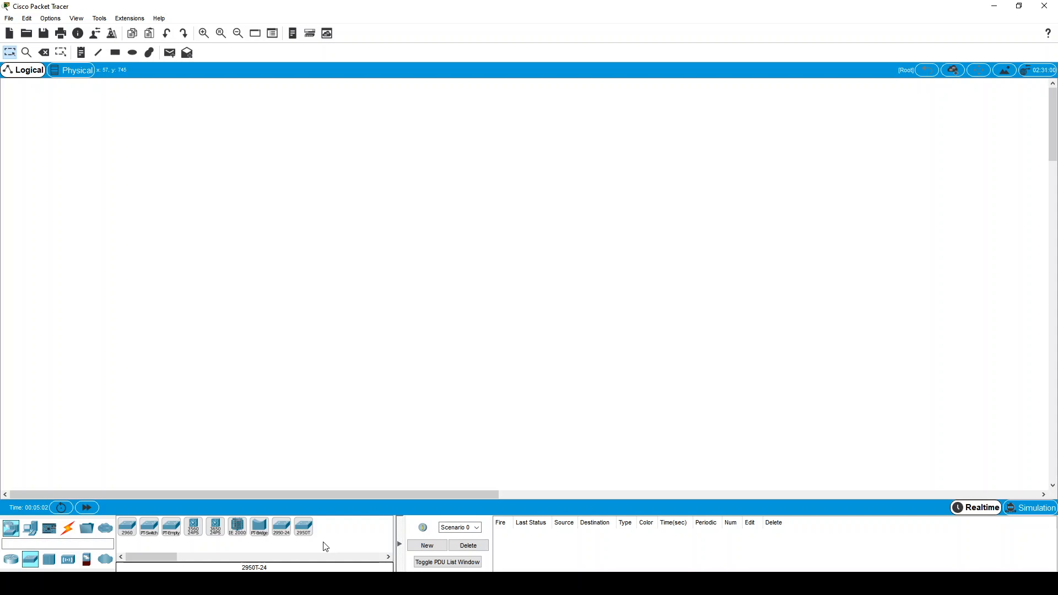
pyautogui.click(53, 562)
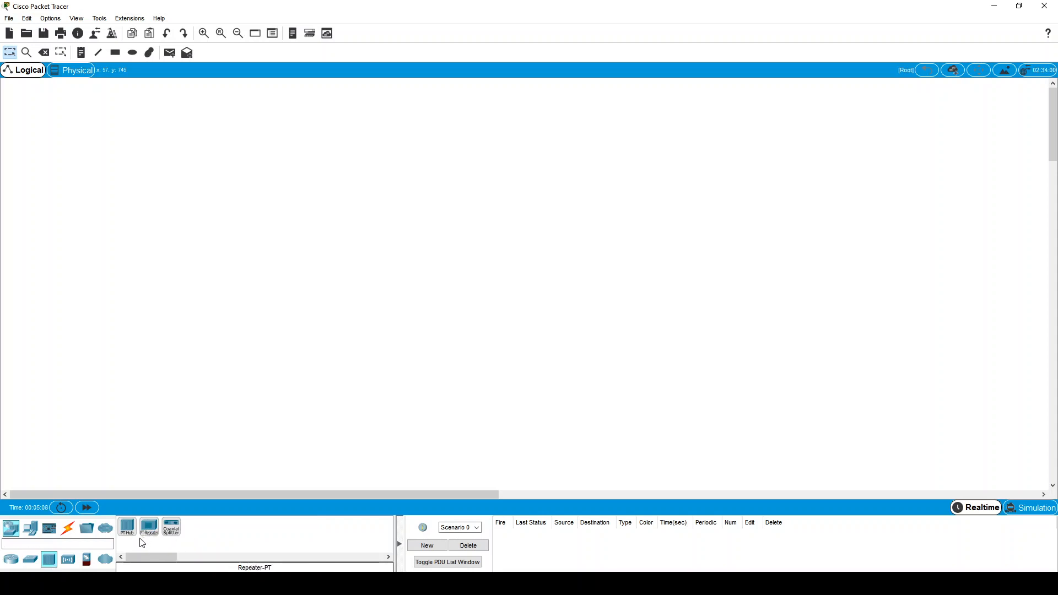
pyautogui.click(73, 563)
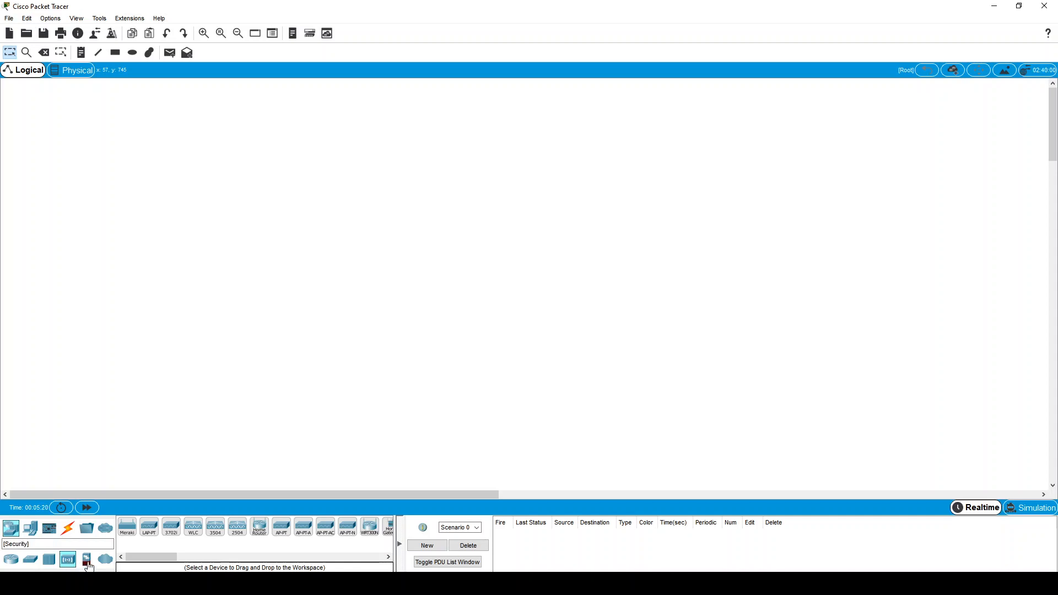
pyautogui.click(87, 560)
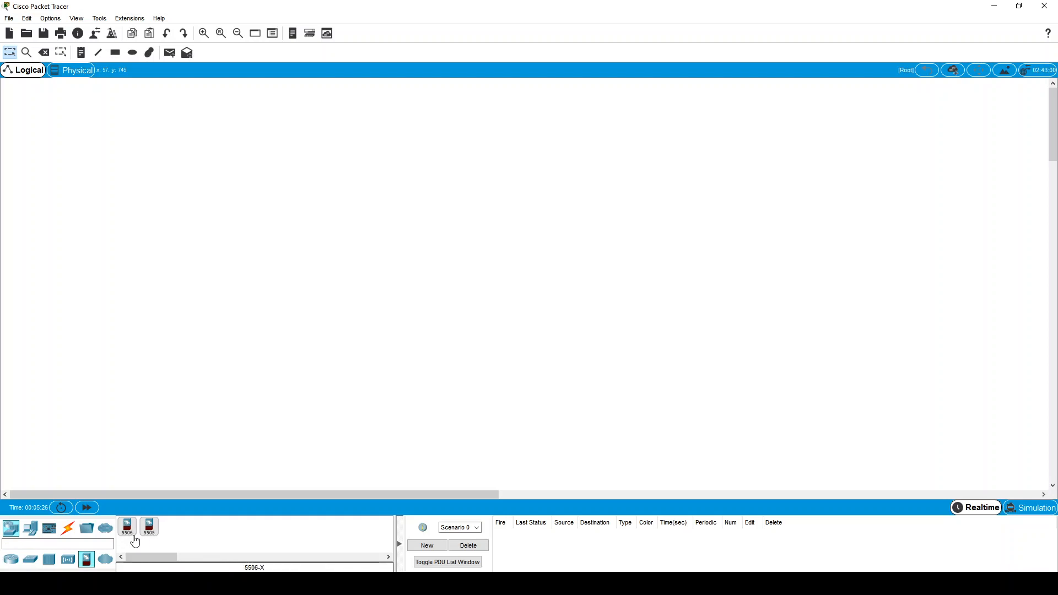
pyautogui.click(107, 561)
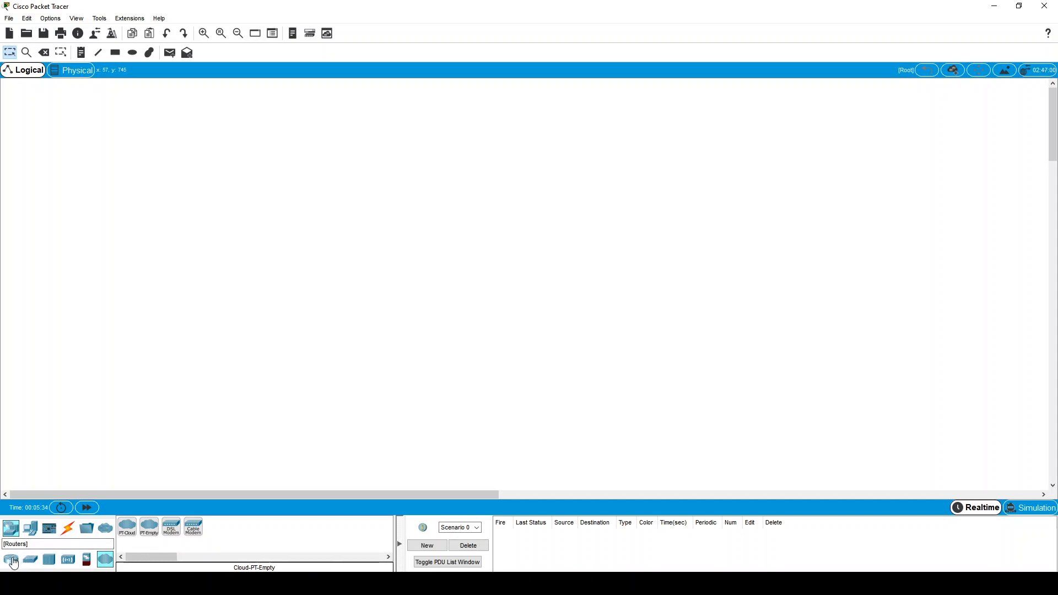
pyautogui.click(11, 531)
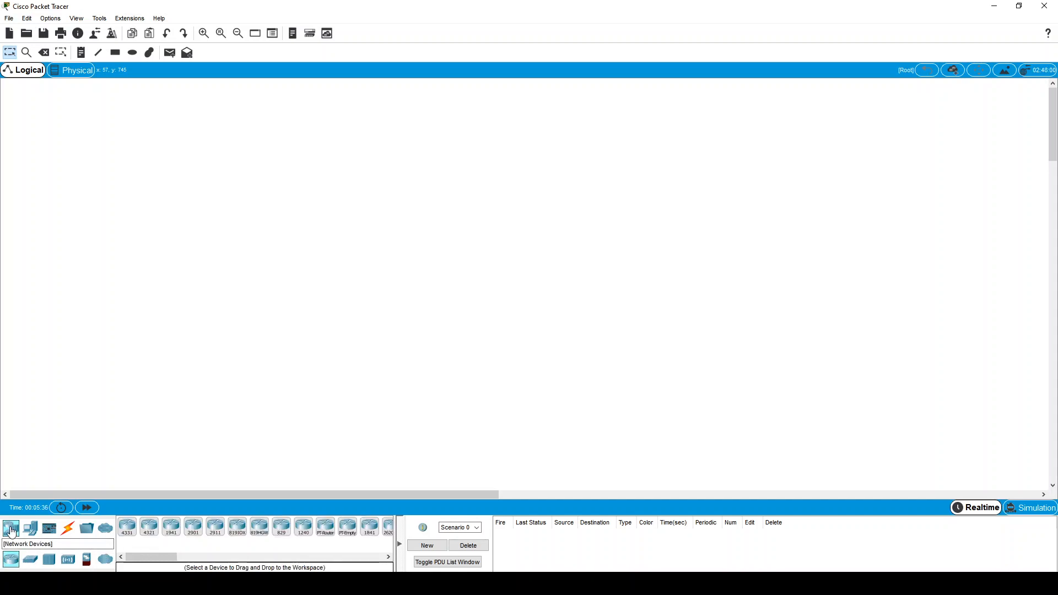
# Step: Place an air conditioner, a coffee-maker appliance and a ceiling fan from the home devices in the logical workspace
pyautogui.click(31, 533)
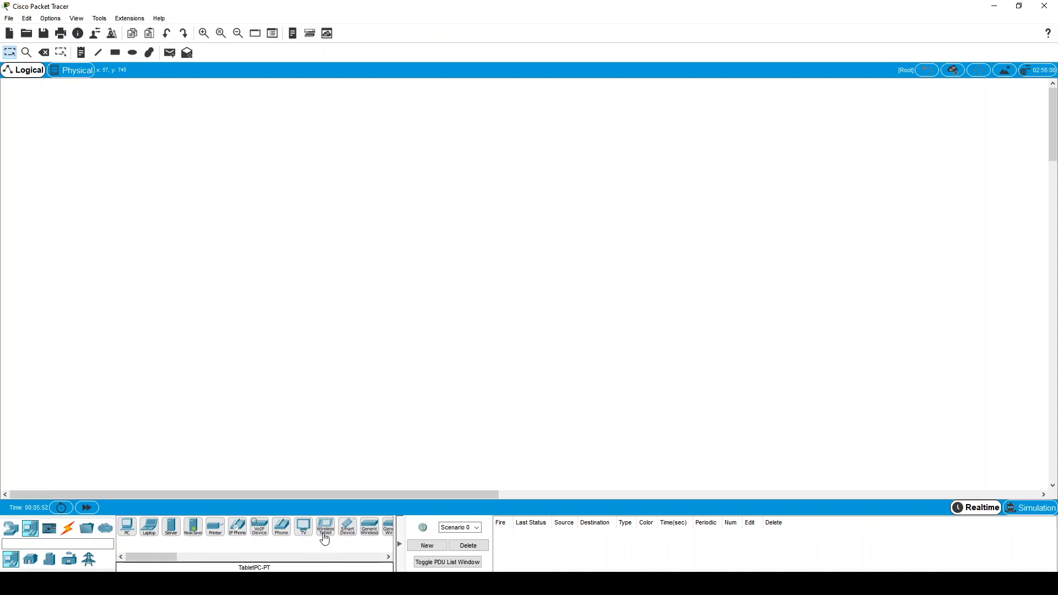
pyautogui.click(34, 565)
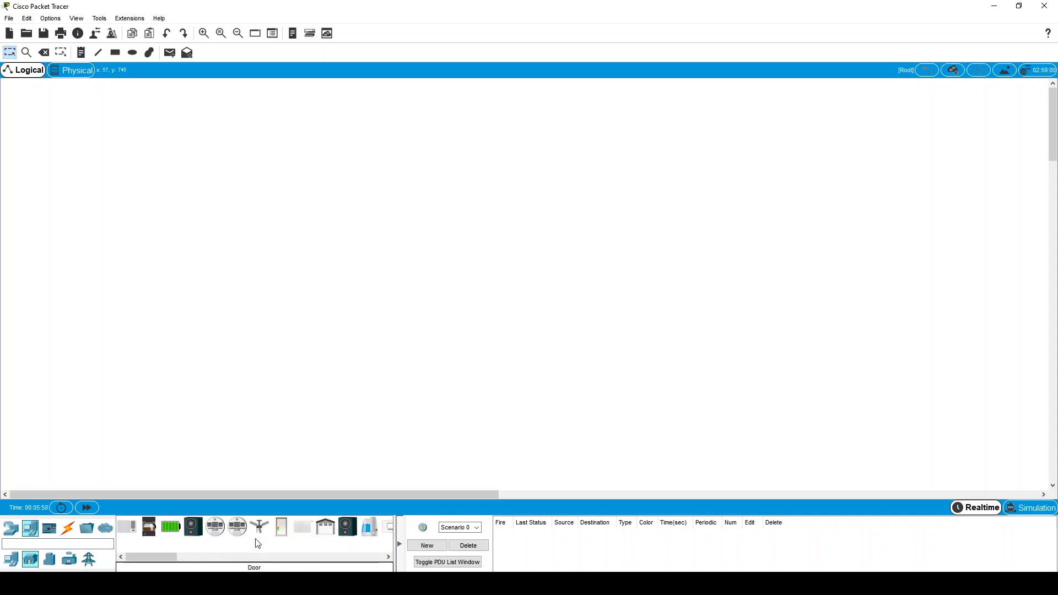
pyautogui.moveTo(127, 526); pyautogui.dragTo(171, 291)
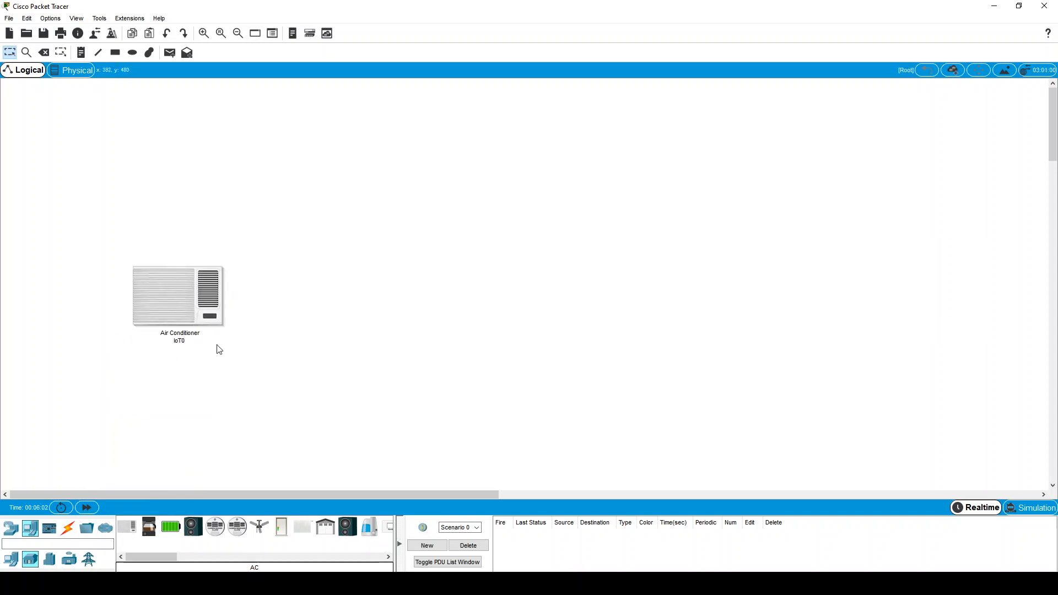
pyautogui.moveTo(218, 348)
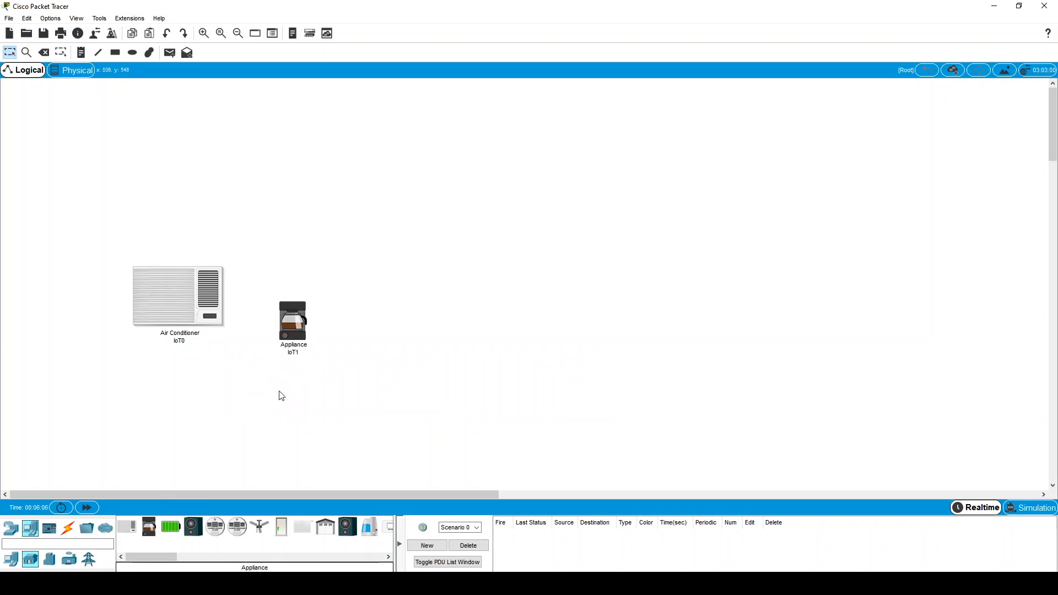
pyautogui.moveTo(260, 526); pyautogui.dragTo(400, 303)
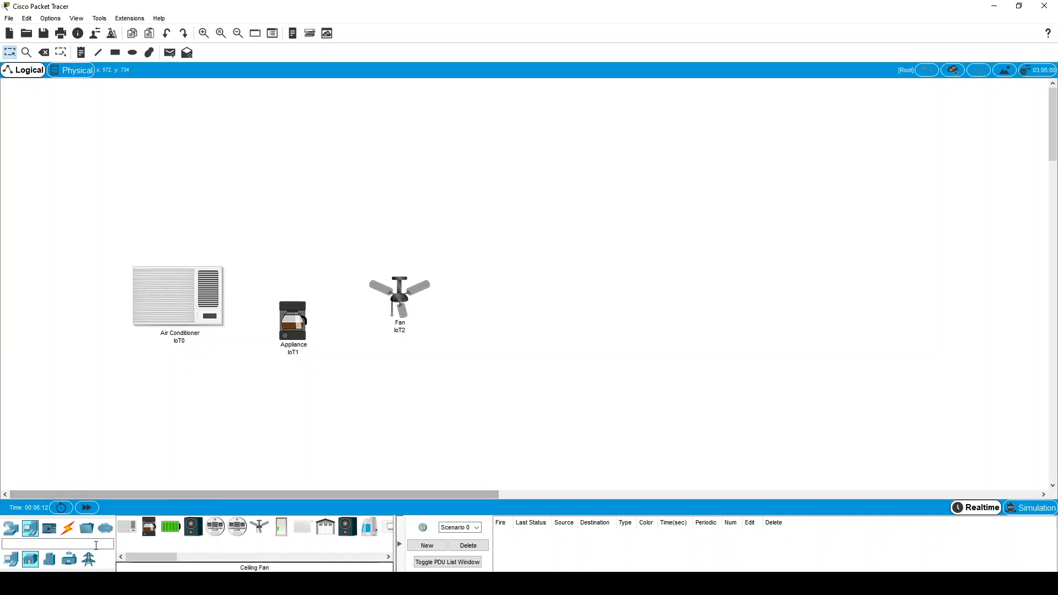
# Step: Add a Bluetooth beacon near the fan and a battery below the appliance from the smart city devices
pyautogui.click(51, 560)
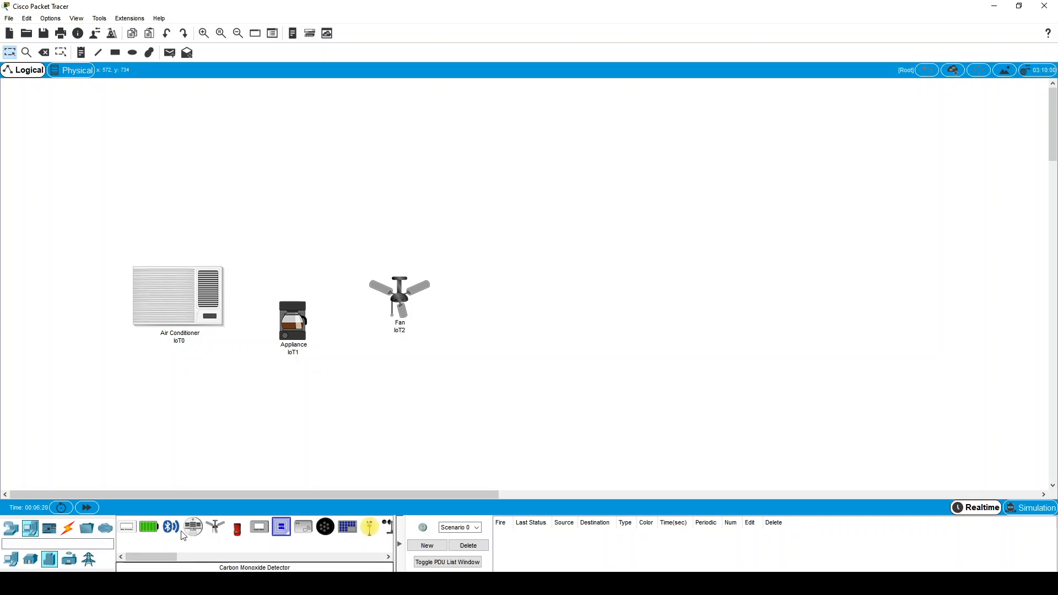
pyautogui.moveTo(170, 533); pyautogui.dragTo(504, 336)
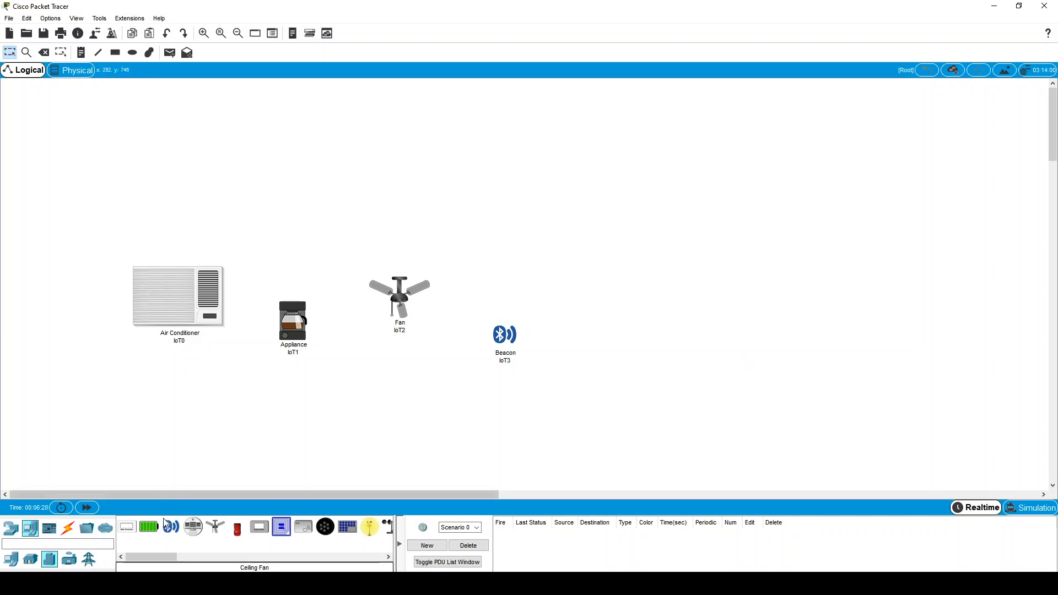
pyautogui.click(149, 527)
pyautogui.click(339, 431)
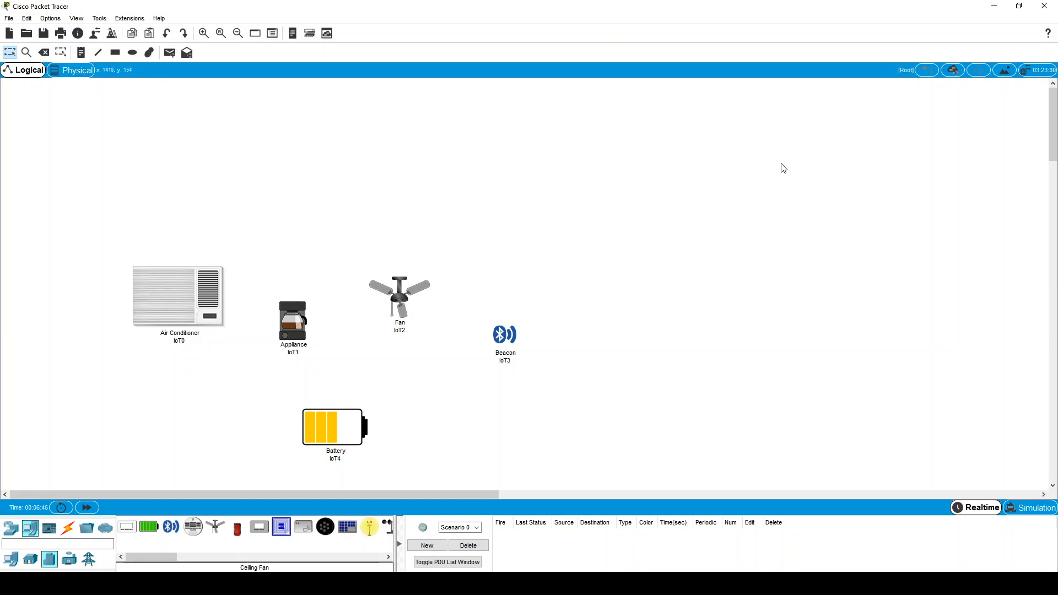
# Step: Look over the industrial devices and place a wind turbine from the power grid devices beyond the beacon
pyautogui.click(67, 562)
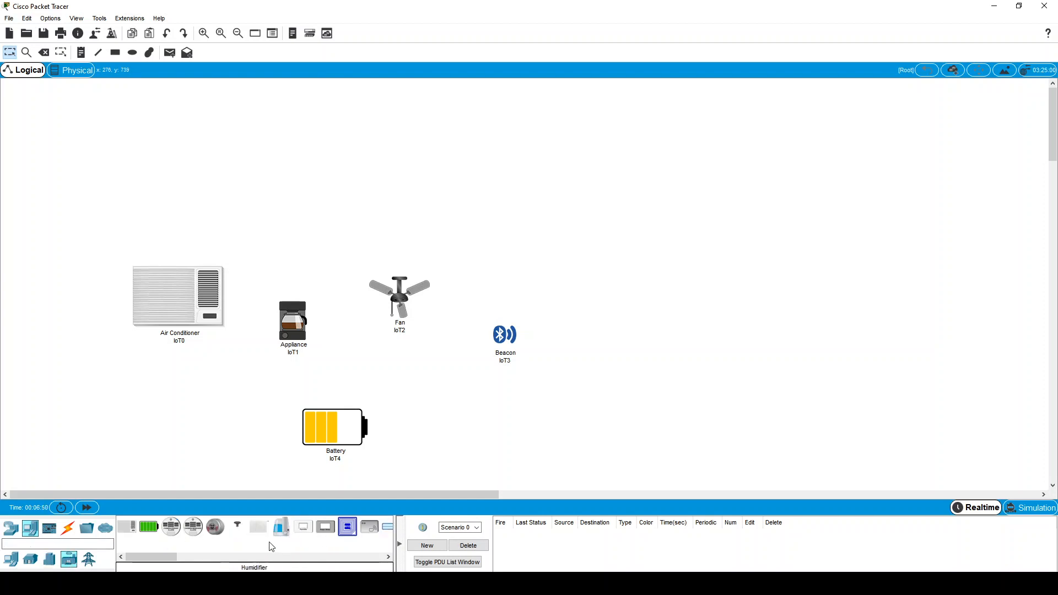
pyautogui.click(89, 560)
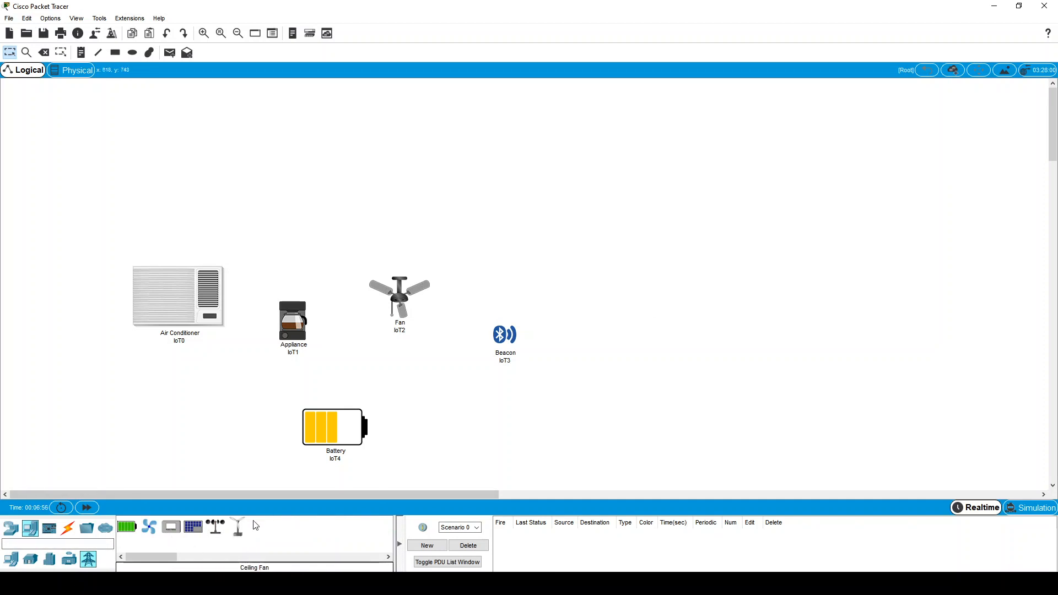
pyautogui.click(239, 530)
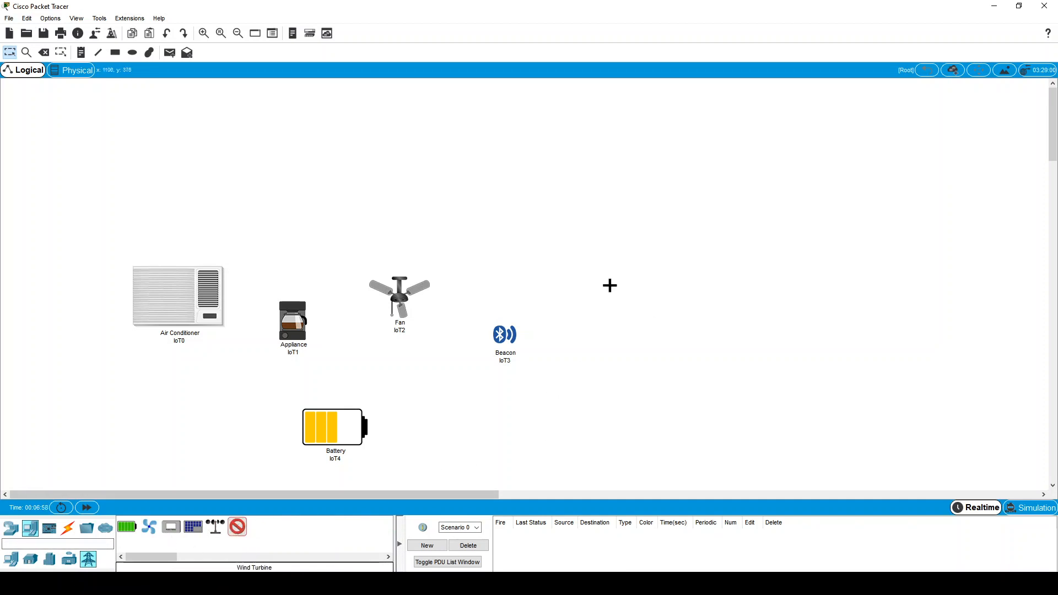
pyautogui.click(610, 285)
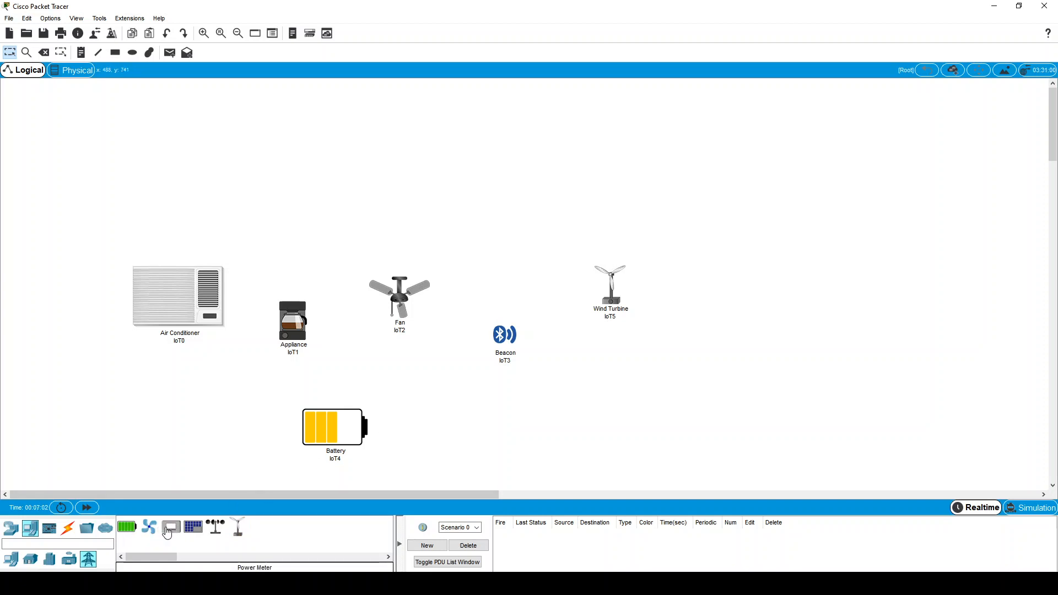
# Step: Review the boards under Components, the cable types under Connections and the Miscellaneous devices
pyautogui.click(198, 531)
pyautogui.click(47, 533)
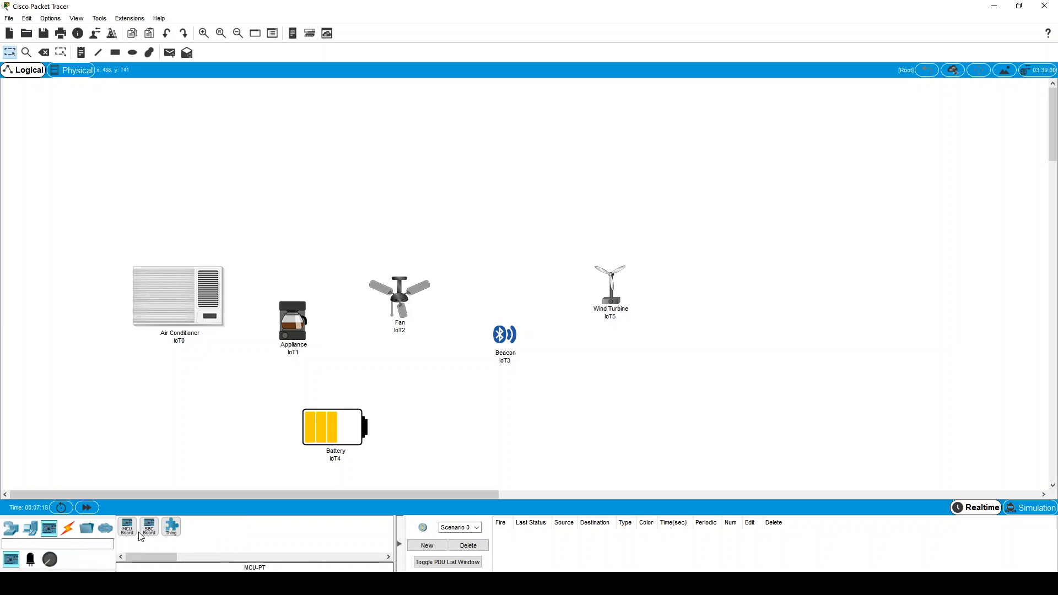
pyautogui.click(69, 532)
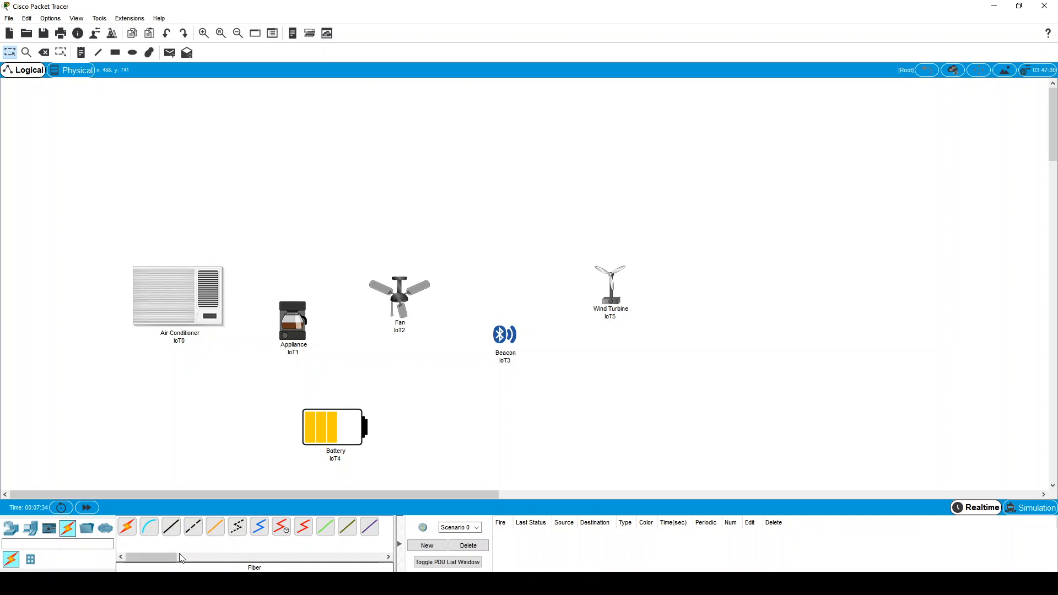
pyautogui.click(88, 536)
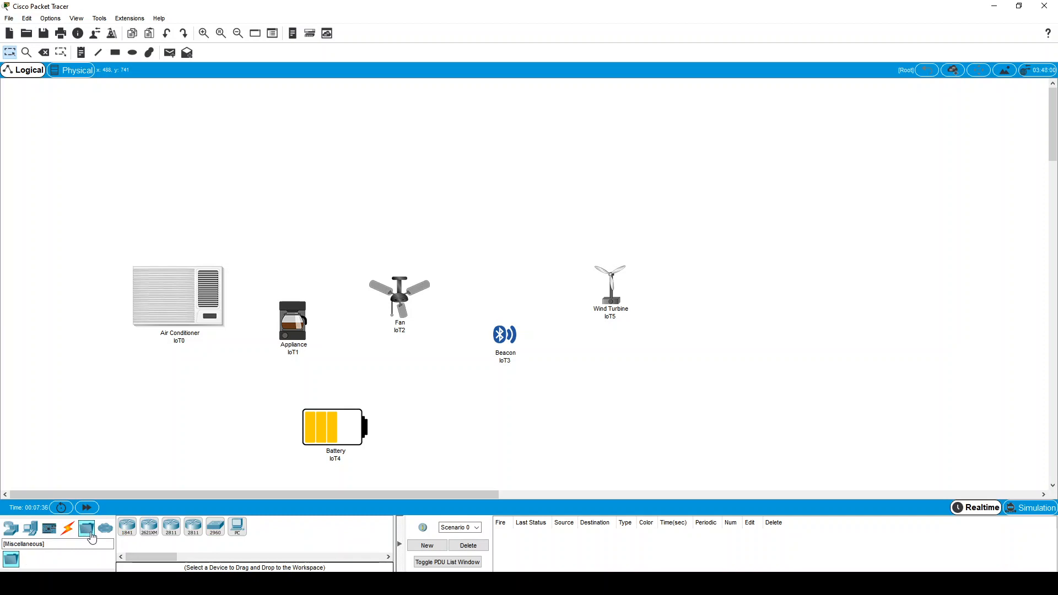
# Step: Place three PCs from the end devices: two beyond the wind turbine and one above the fan
pyautogui.click(30, 533)
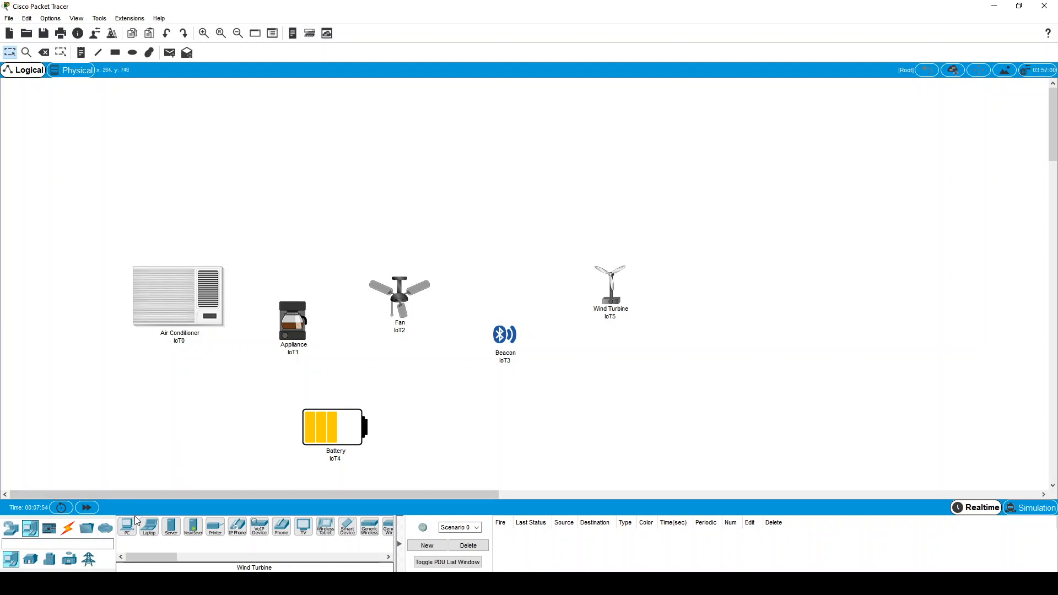
pyautogui.moveTo(126, 531); pyautogui.dragTo(748, 179)
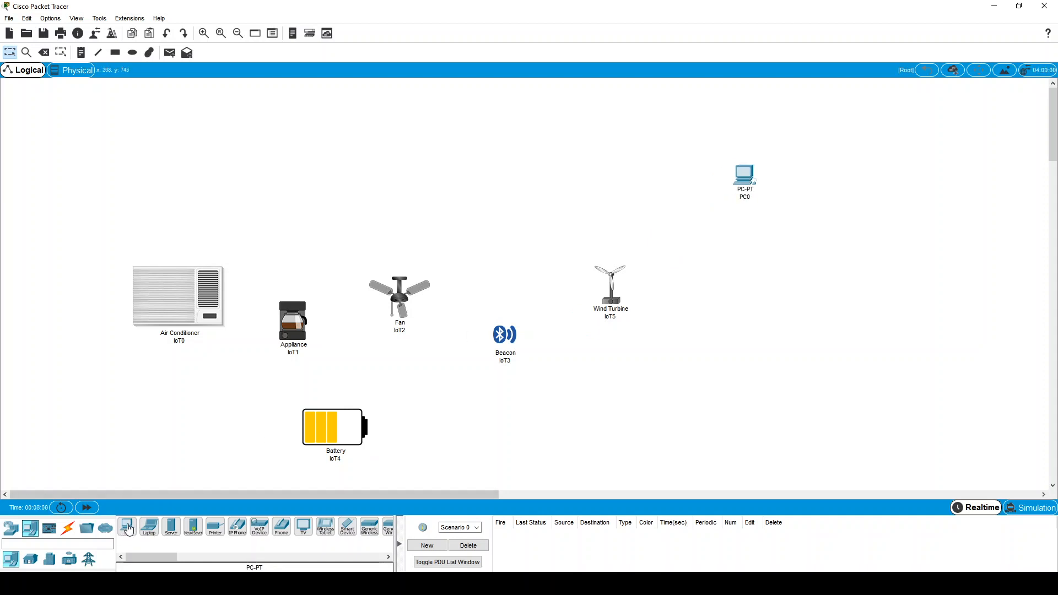
pyautogui.moveTo(128, 529); pyautogui.dragTo(644, 356)
pyautogui.moveTo(788, 254); pyautogui.dragTo(788, 255)
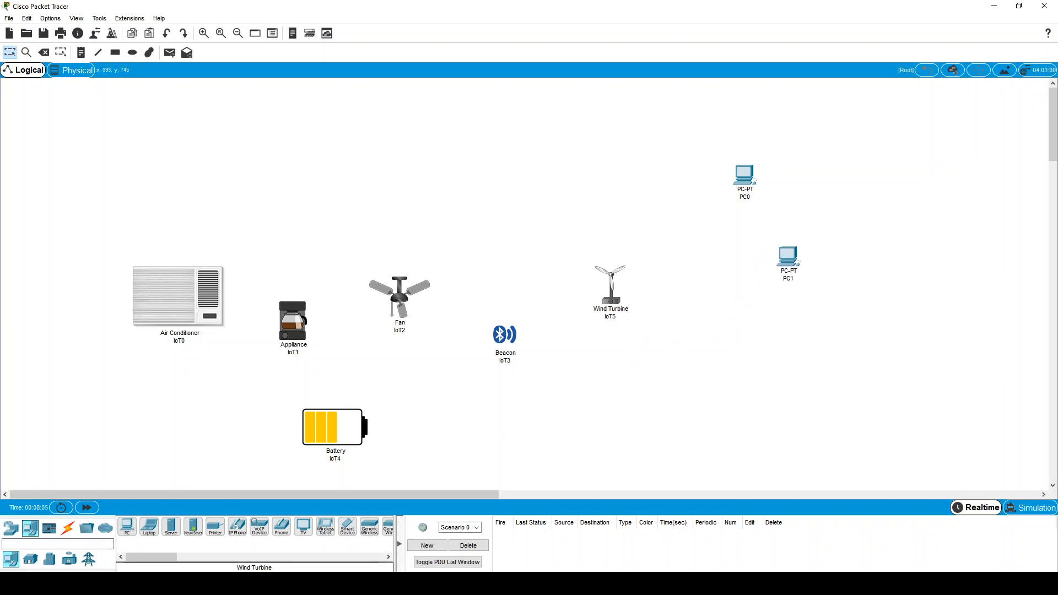
pyautogui.moveTo(127, 532); pyautogui.dragTo(128, 535)
pyautogui.click(472, 150)
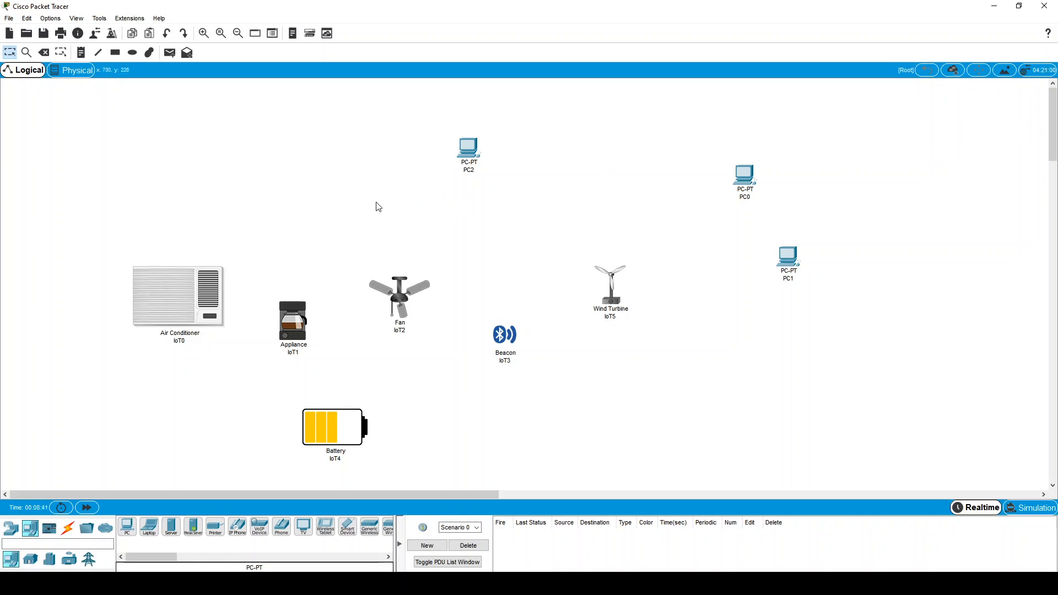
# Step: Delete the PC above the fan, the wind turbine, the beacon and the fan from the workspace
pyautogui.click(44, 55)
pyautogui.moveTo(461, 147)
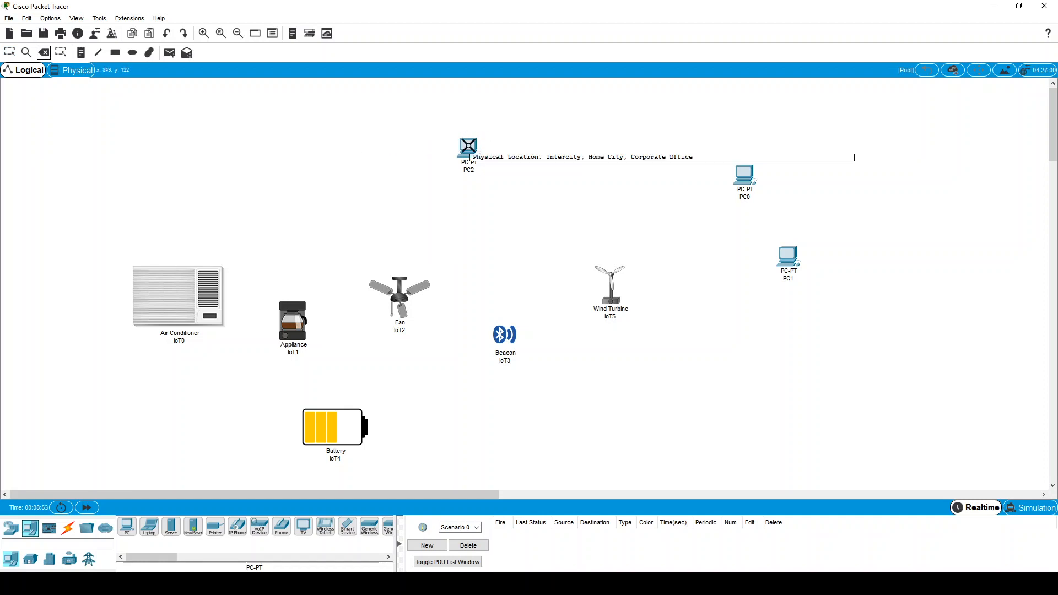
pyautogui.click(468, 146)
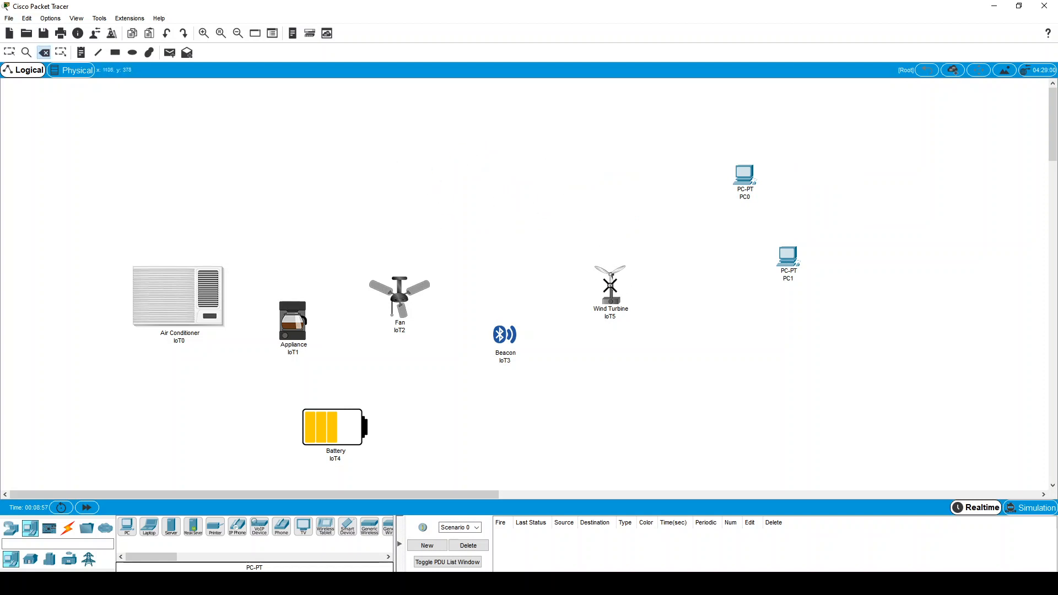
pyautogui.click(612, 276)
pyautogui.click(501, 334)
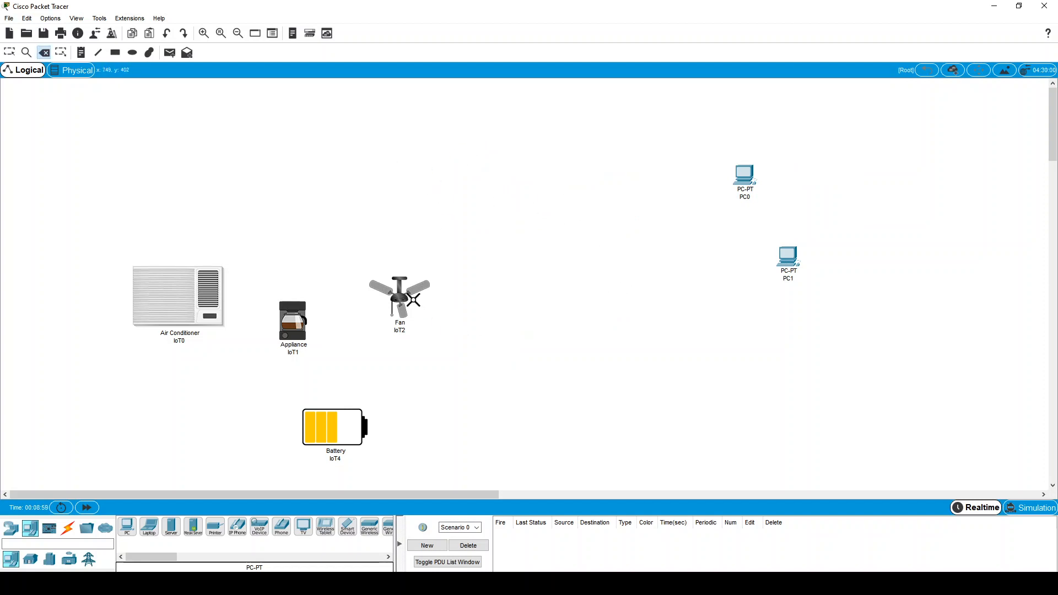
pyautogui.click(407, 289)
pyautogui.press('Escape')
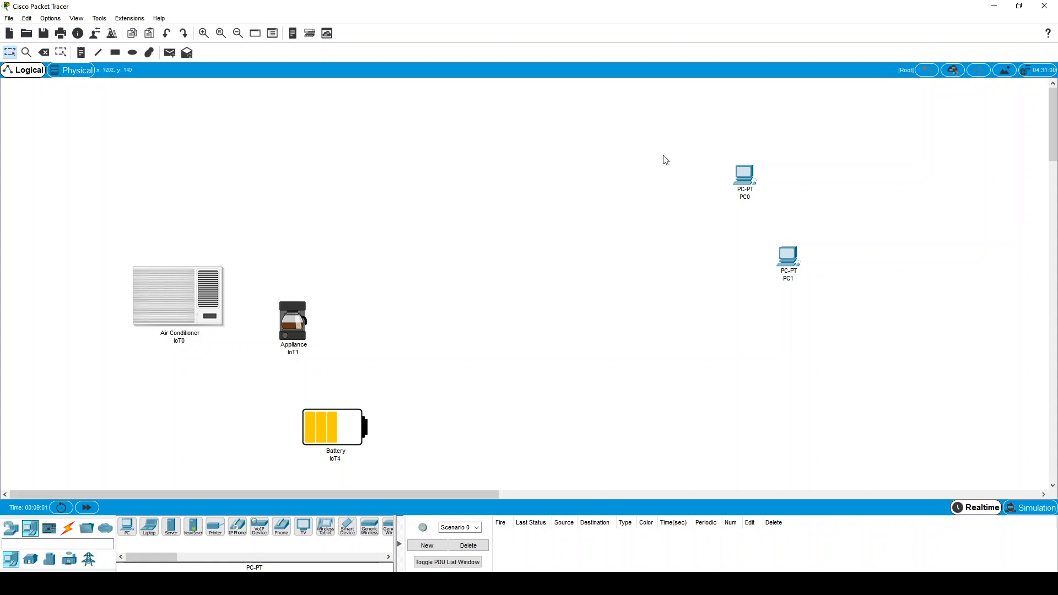
# Step: Select PC0 with a selection box and delete it, confirming the removal
pyautogui.moveTo(660, 117); pyautogui.dragTo(775, 196)
pyautogui.click(44, 53)
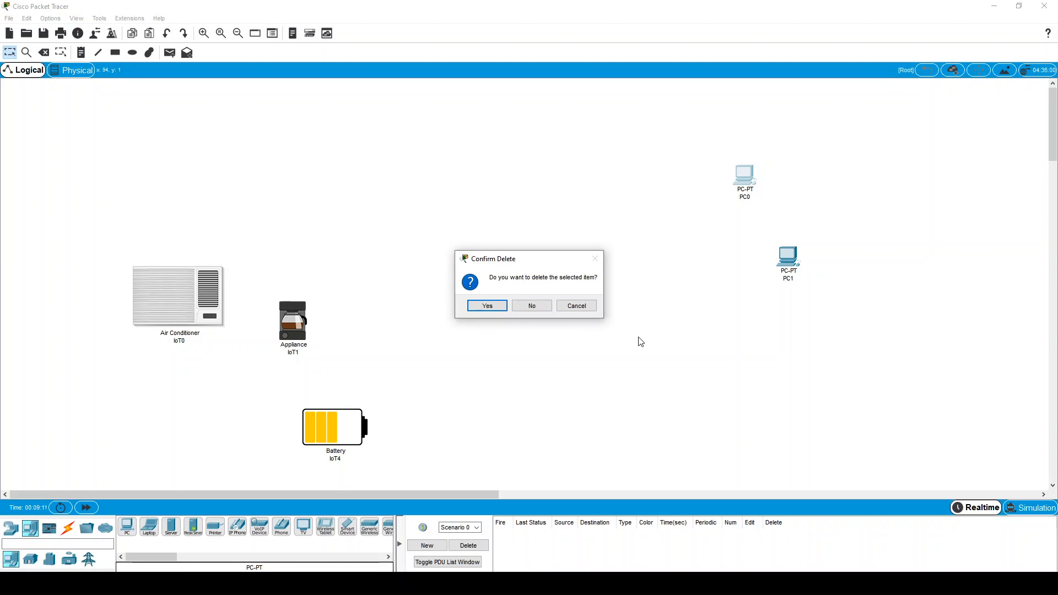
pyautogui.click(490, 306)
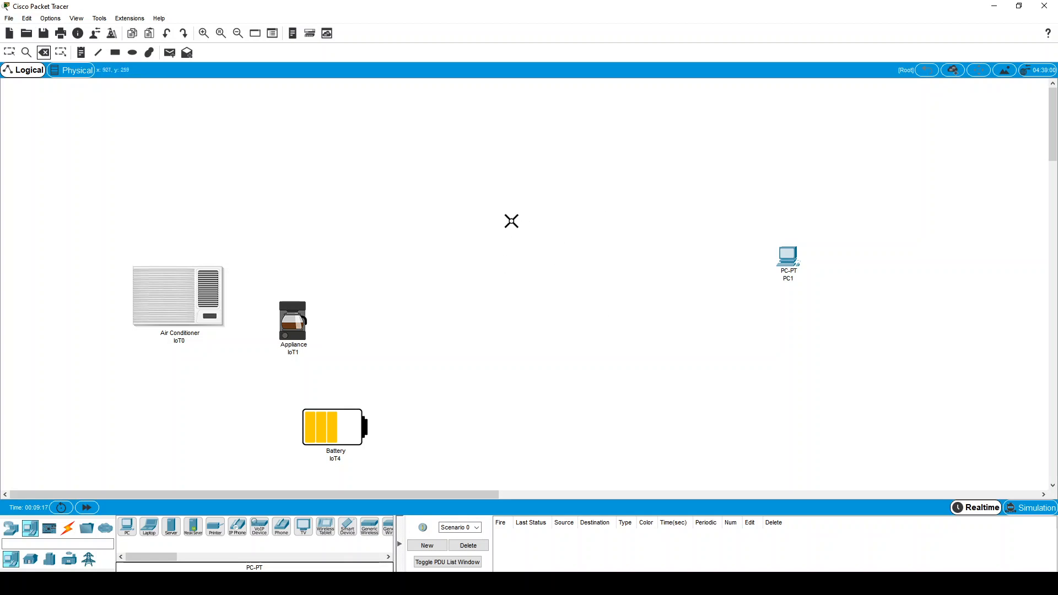
# Step: Delete the remaining PC, the battery, the appliance and the air conditioner
pyautogui.click(789, 255)
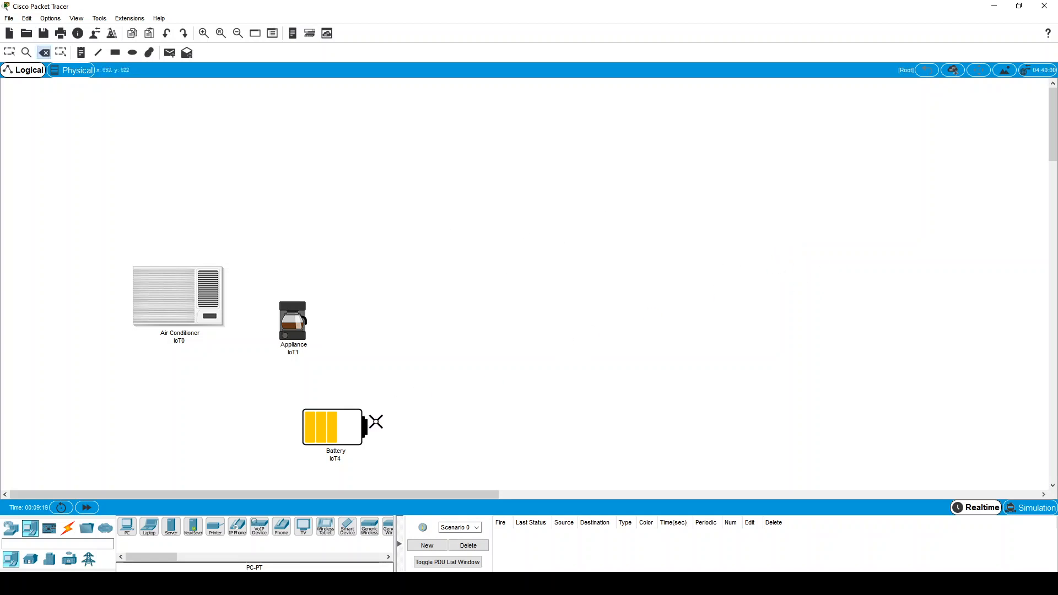
pyautogui.click(344, 427)
pyautogui.click(299, 331)
pyautogui.click(215, 292)
pyautogui.press('Escape')
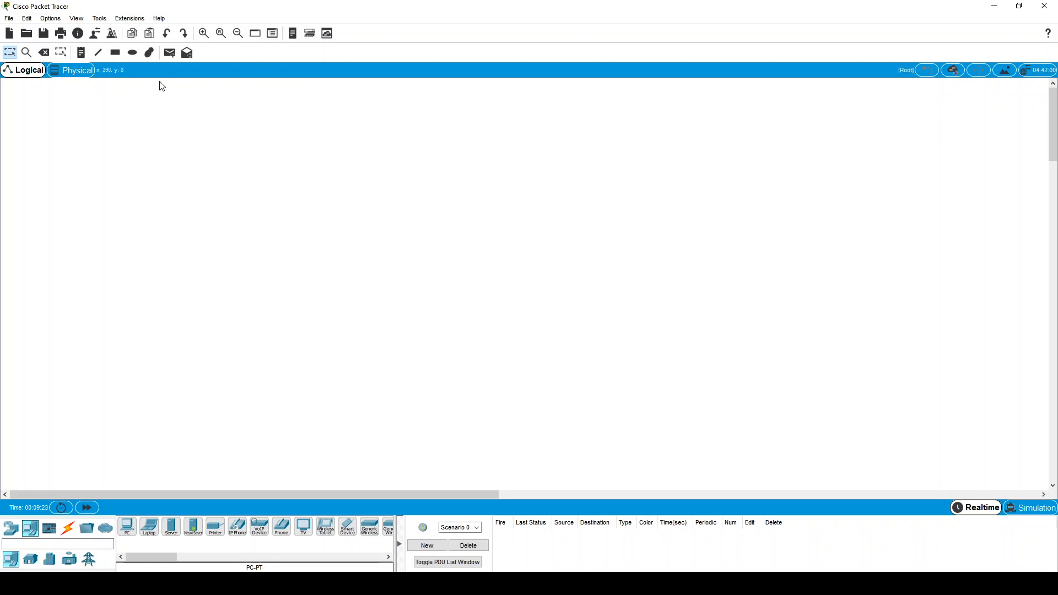
# Step: Draw a large unfilled rectangle with a bright green (#00ff00) outline in the workspace
pyautogui.click(116, 53)
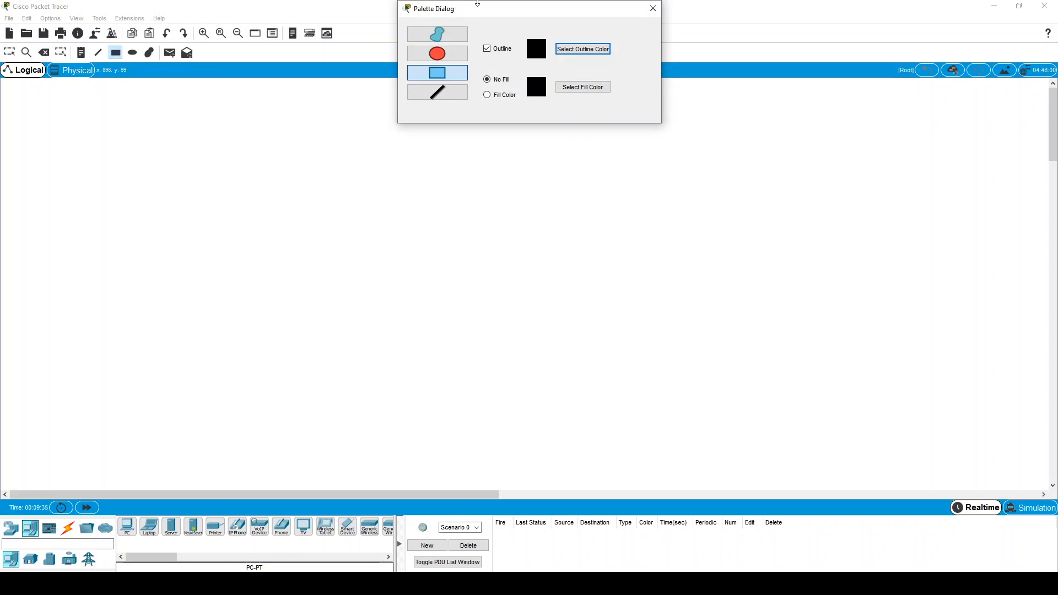
pyautogui.moveTo(510, 8); pyautogui.dragTo(693, 102)
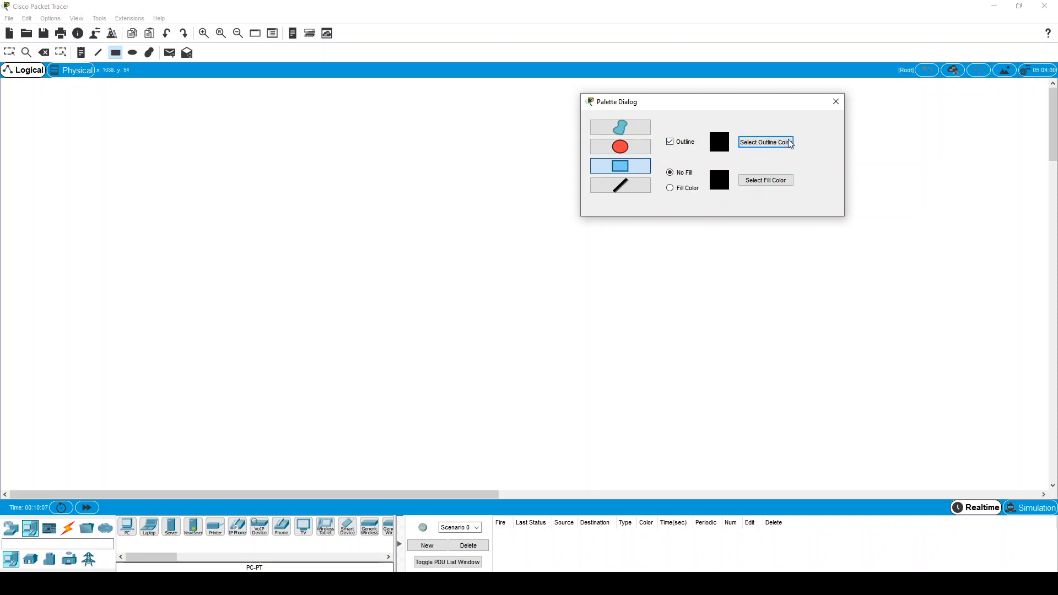
pyautogui.click(756, 145)
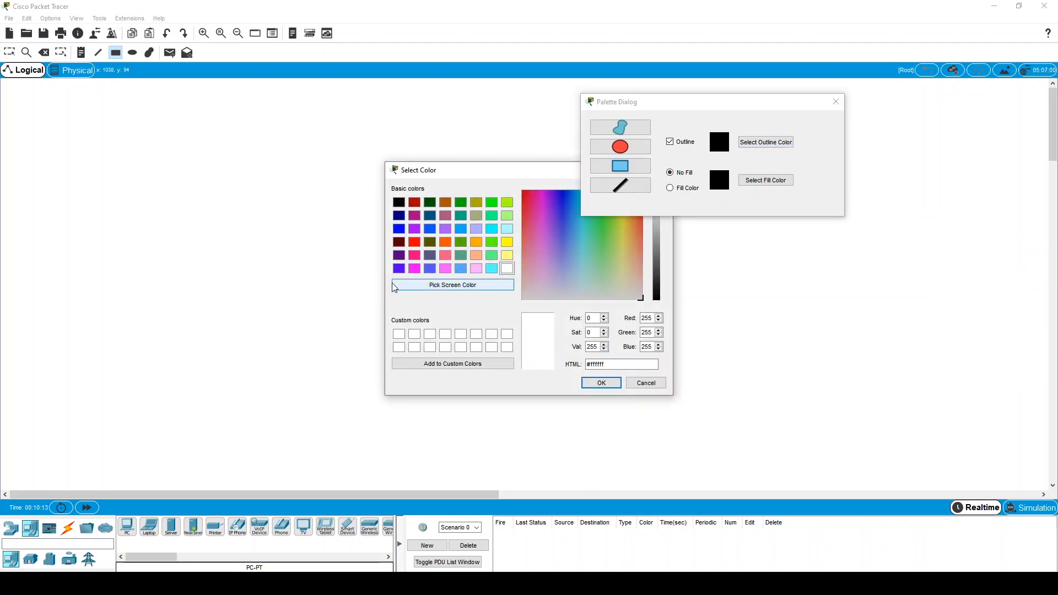
pyautogui.click(491, 203)
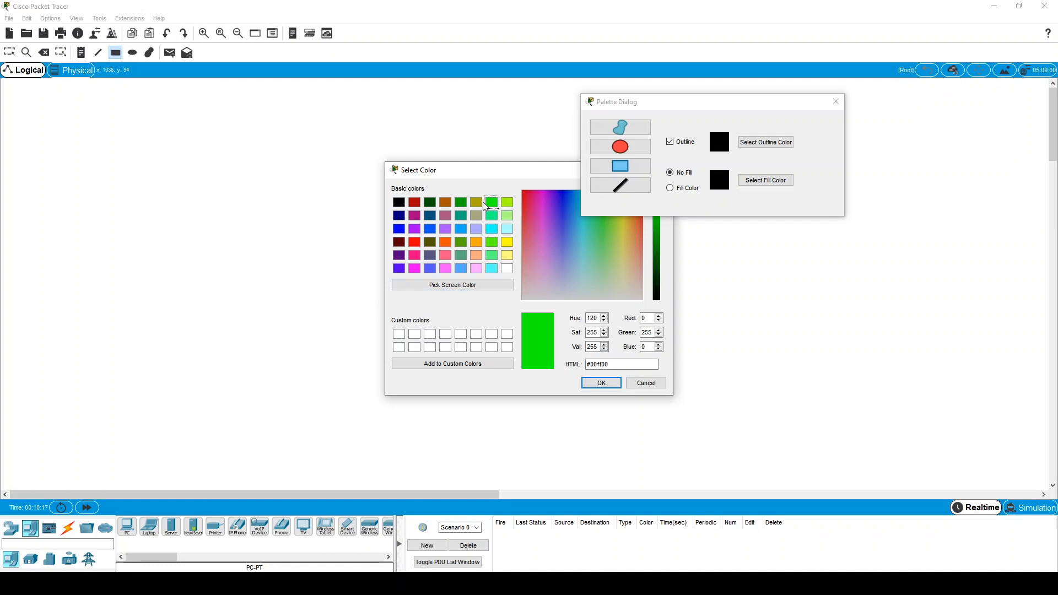
pyautogui.click(603, 384)
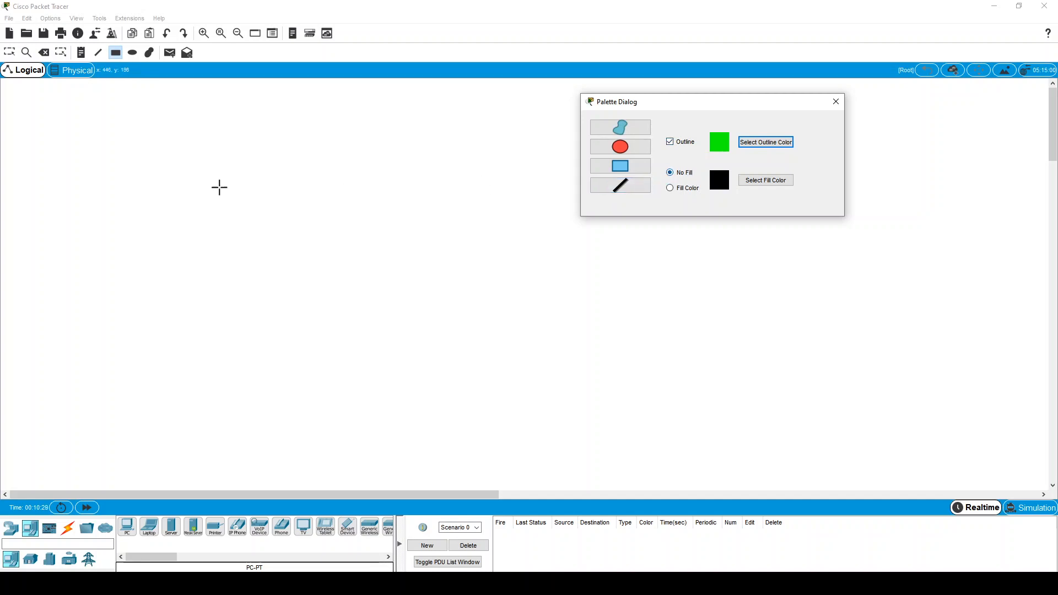
pyautogui.moveTo(174, 171); pyautogui.dragTo(451, 345)
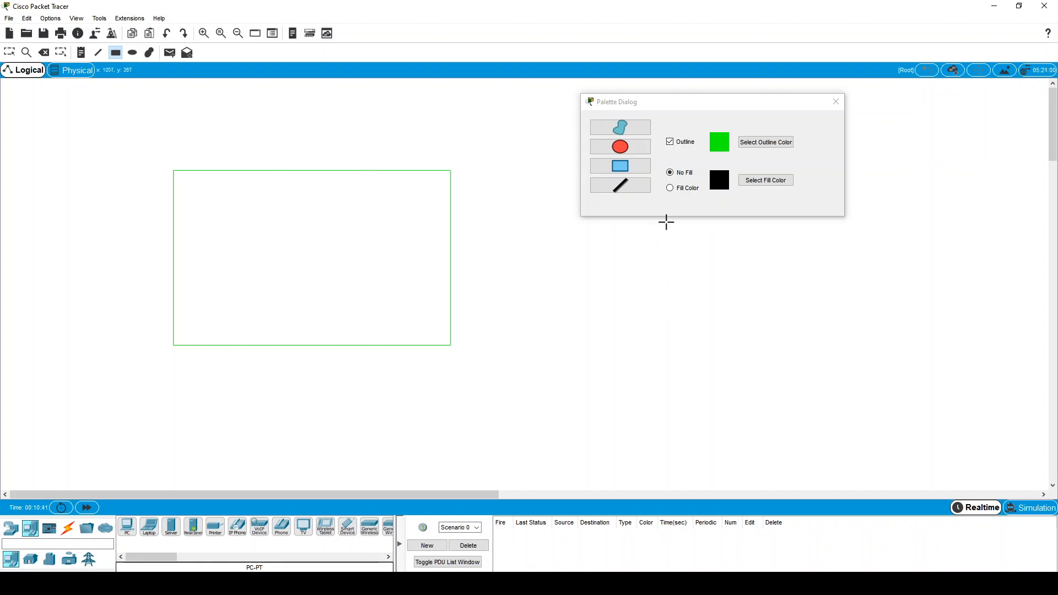
# Step: Draw two green-outlined, filled rectangles to the right of the empty one: one filled black and one filled red (#ff0000) beside it
pyautogui.click(672, 192)
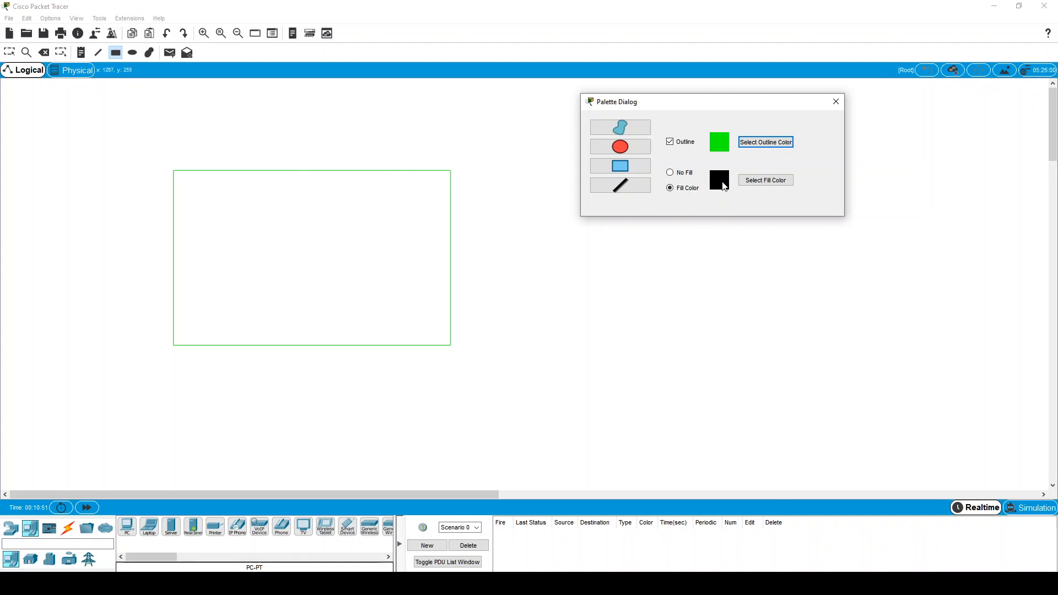
pyautogui.moveTo(540, 270); pyautogui.dragTo(710, 367)
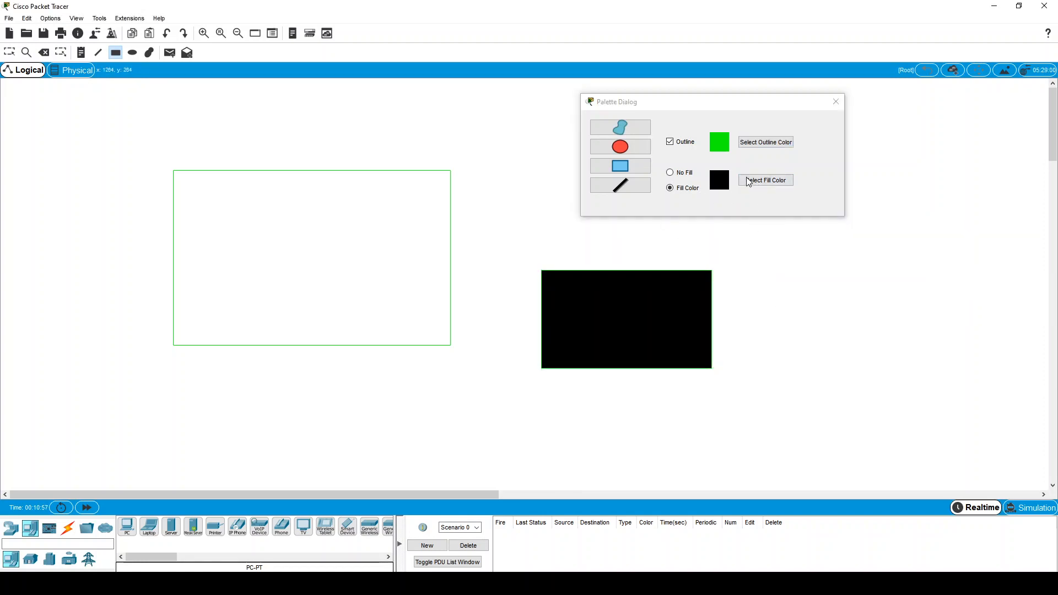
pyautogui.click(773, 185)
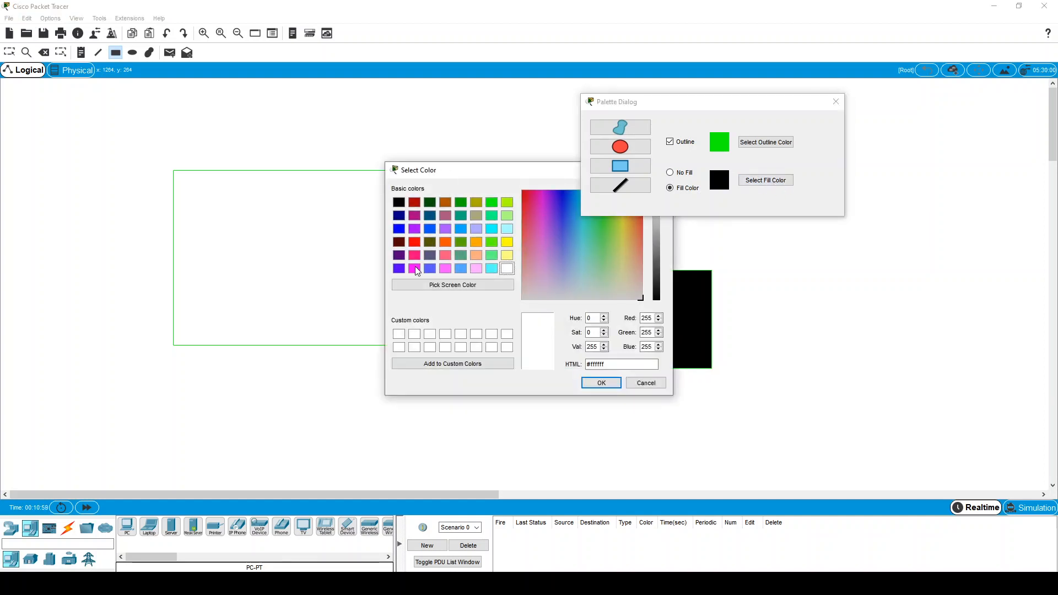
pyautogui.click(414, 243)
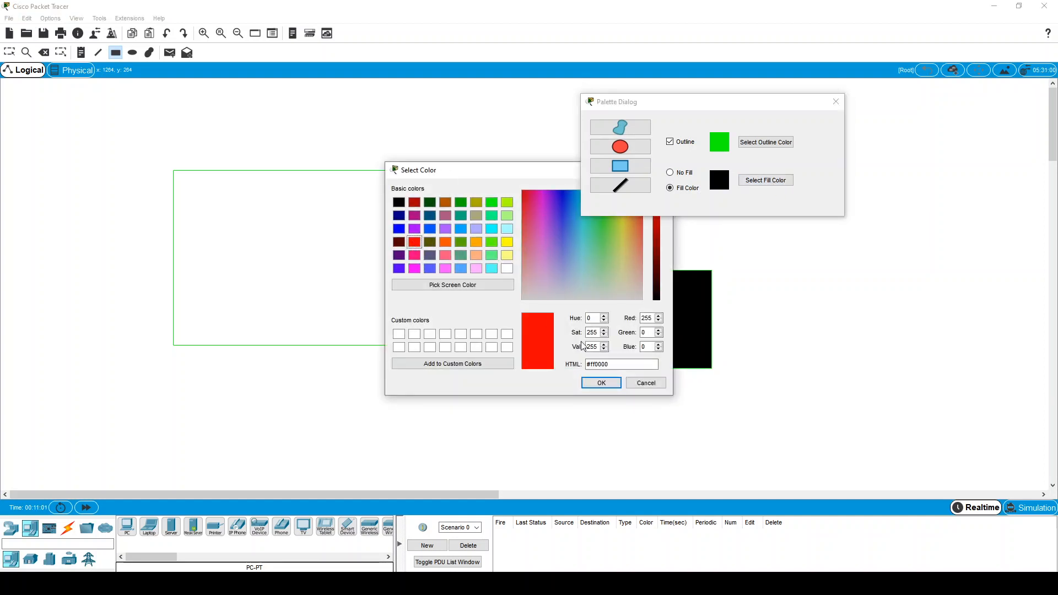
pyautogui.click(602, 383)
pyautogui.moveTo(746, 272)
pyautogui.mouseDown()
pyautogui.moveTo(812, 345)
pyautogui.moveTo(893, 392)
pyautogui.mouseUp()
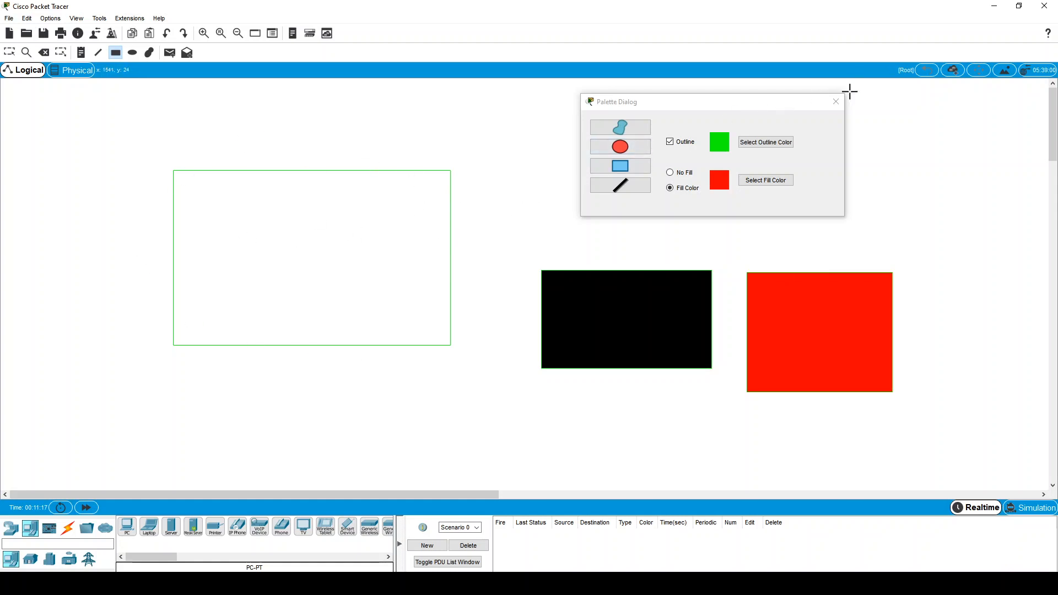
pyautogui.click(836, 102)
pyautogui.press('Escape')
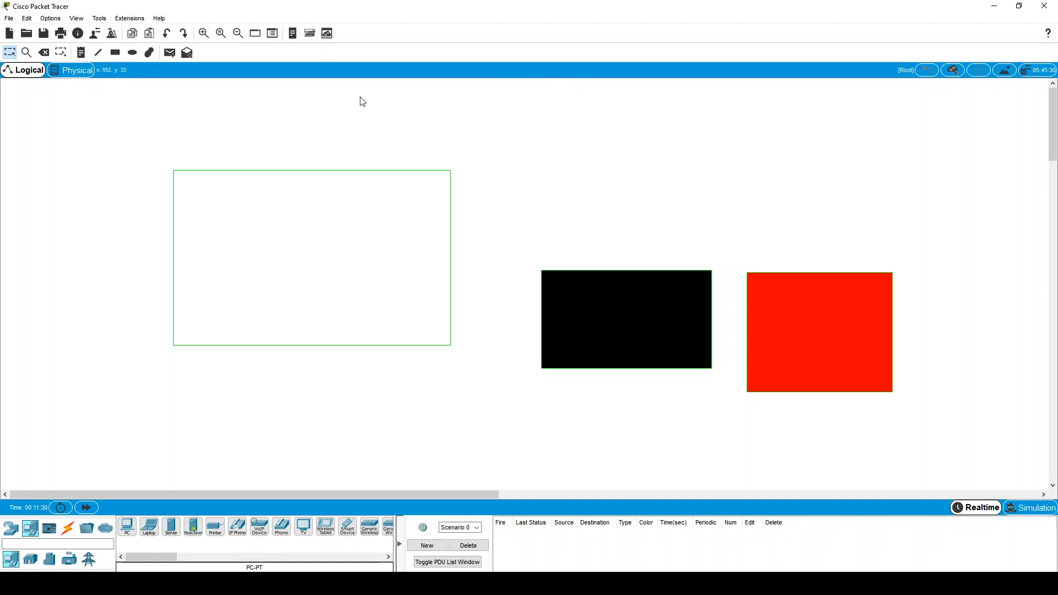
# Step: Add a three-line note reading "Lab1", "asd", "asd" and position it above the black rectangle
pyautogui.click(81, 55)
pyautogui.click(581, 259)
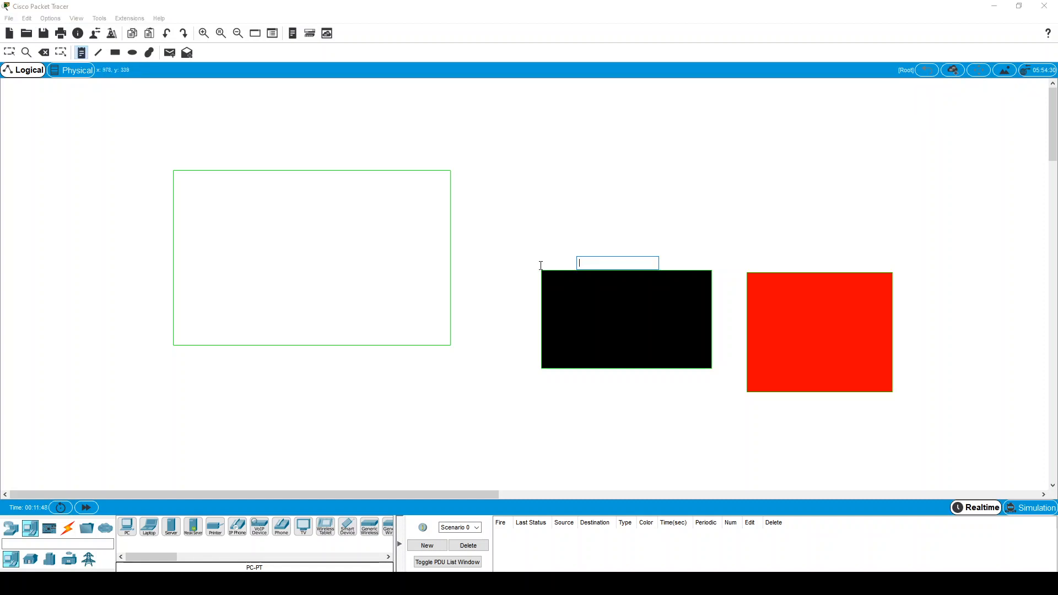
pyautogui.write('4')
pyautogui.write('ab1')
pyautogui.press('Return')
pyautogui.write('asd')
pyautogui.press('Return')
pyautogui.write('asd')
pyautogui.press('Return')
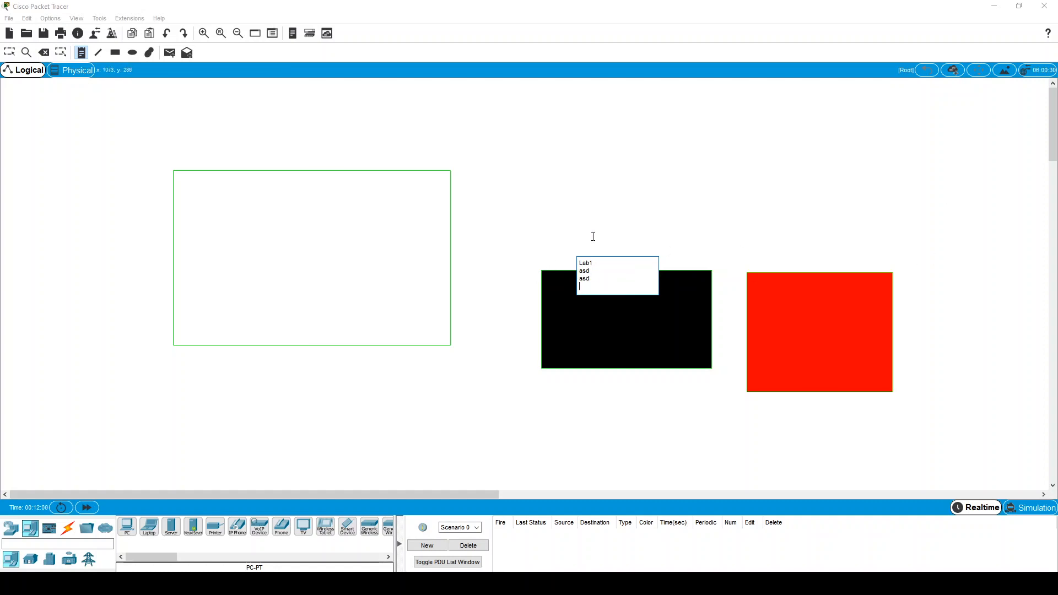
pyautogui.click(514, 149)
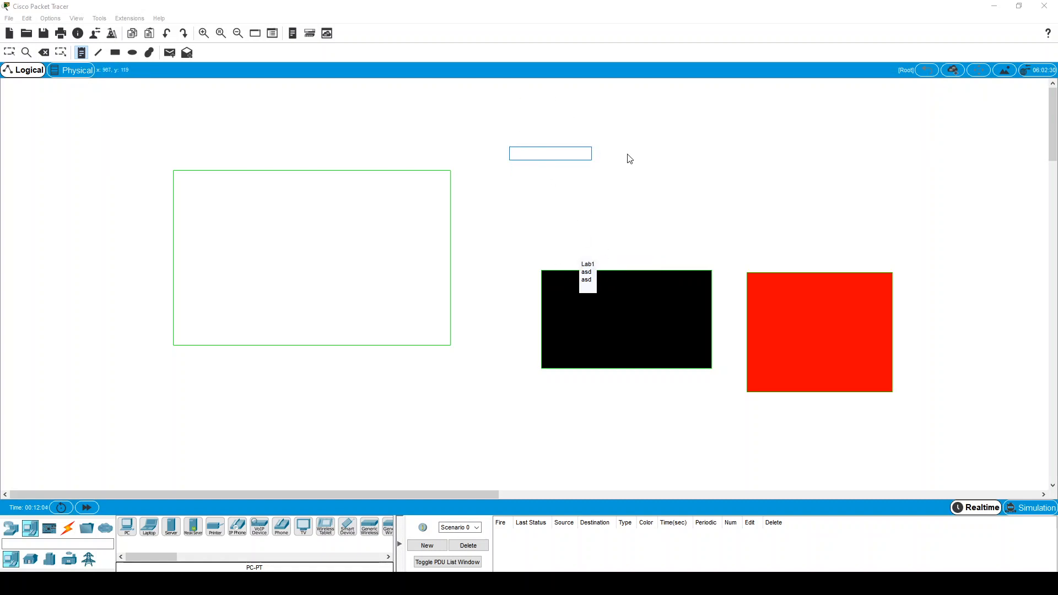
pyautogui.press('Escape')
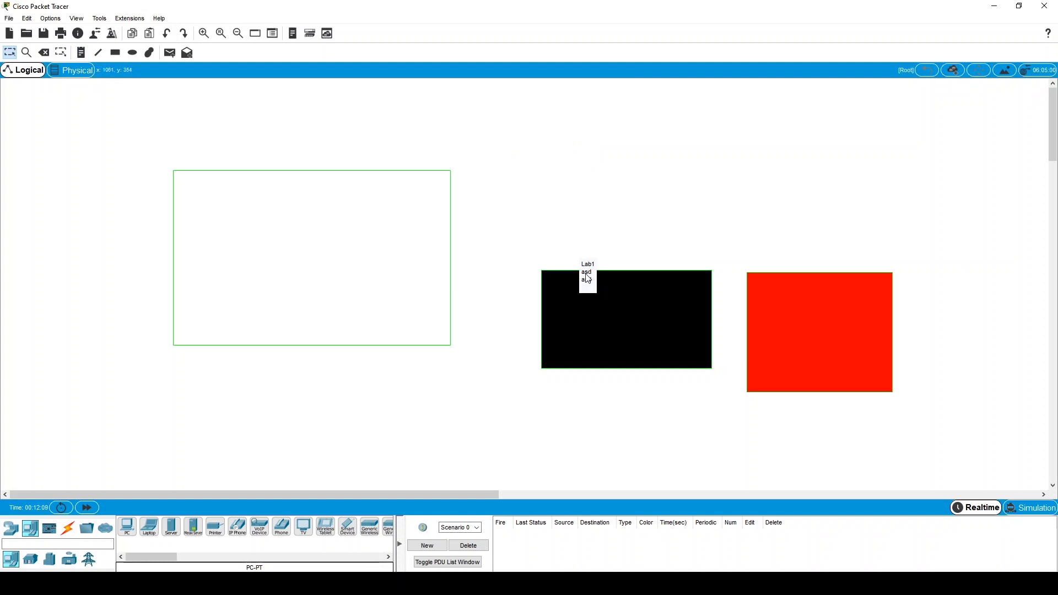
pyautogui.moveTo(588, 277); pyautogui.dragTo(605, 232)
# Step: Place three more notes reading "dg", "sgv" and "gfxcv" in the empty area above the filled rectangles
pyautogui.click(82, 54)
pyautogui.click(767, 139)
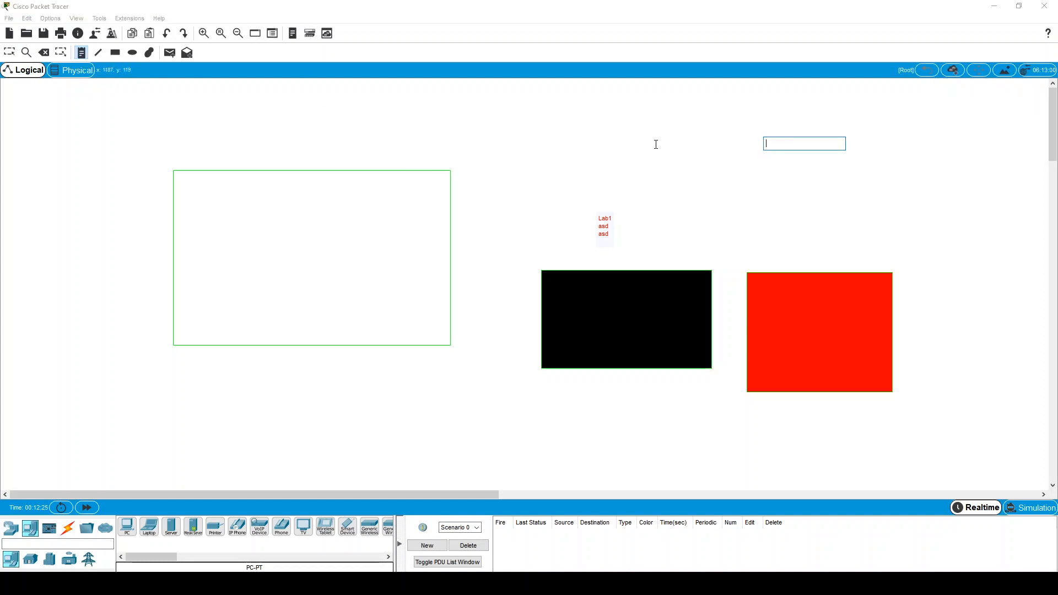
pyautogui.write('as')
pyautogui.press('Escape')
pyautogui.click(564, 133)
pyautogui.write('sgv')
pyautogui.click(850, 198)
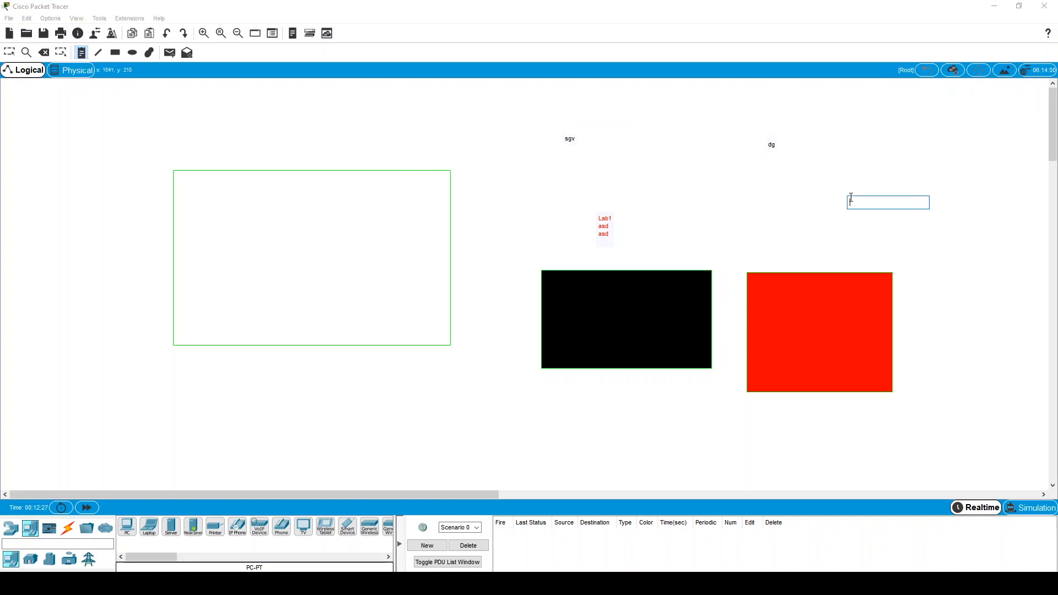
pyautogui.write('gfxcv')
pyautogui.press('Escape')
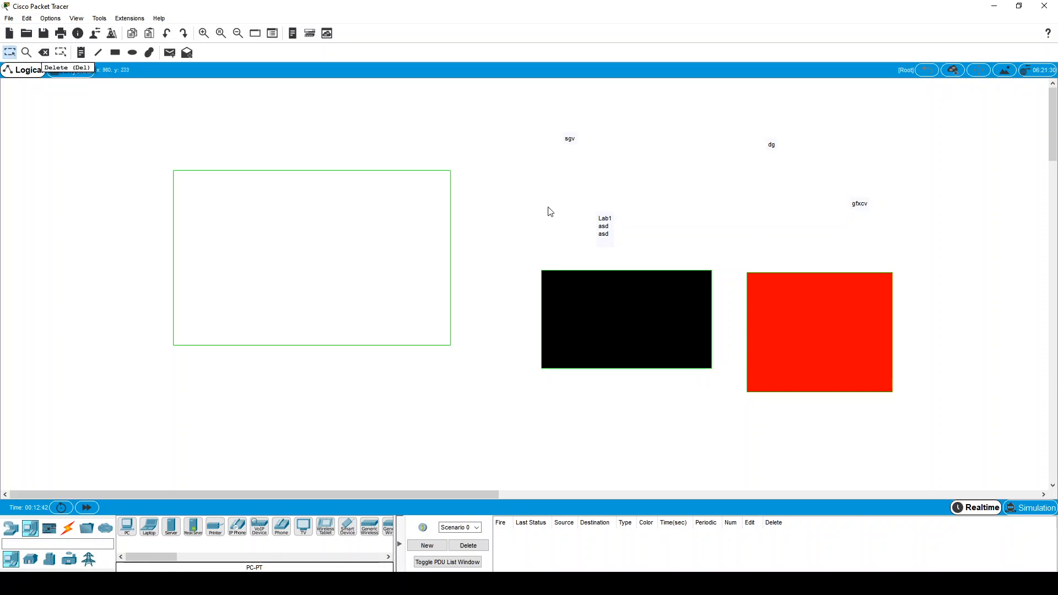
# Step: Decline deleting the box-selected "sgv" note, and delete the "sgv", "dg" and "gfxcv" notes individually
pyautogui.moveTo(516, 105); pyautogui.dragTo(624, 166)
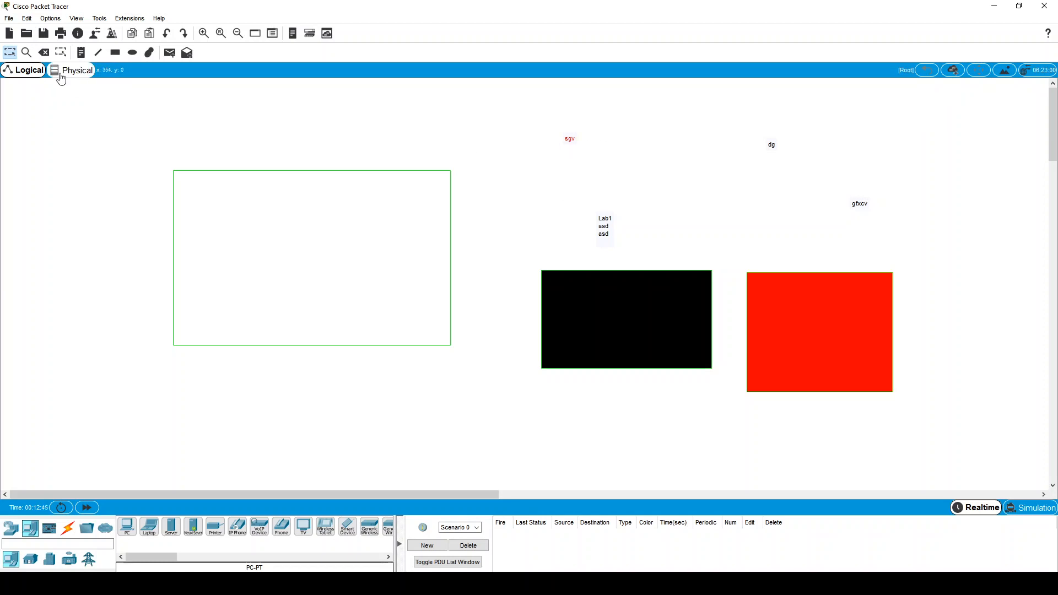
pyautogui.click(47, 52)
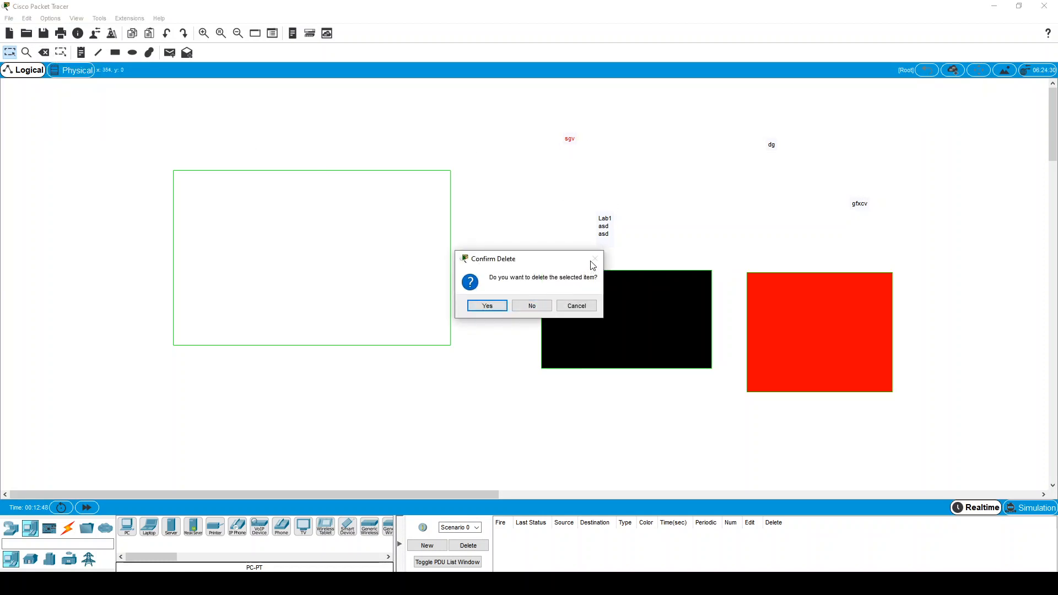
pyautogui.click(540, 309)
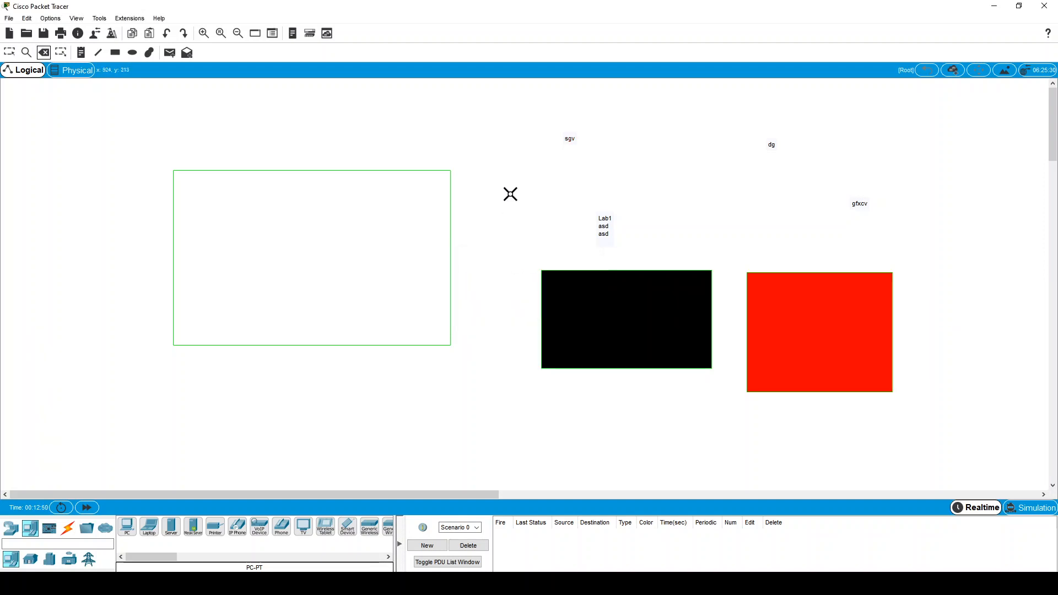
pyautogui.click(45, 54)
pyautogui.click(569, 138)
pyautogui.click(773, 143)
pyautogui.click(859, 203)
pyautogui.press('Escape')
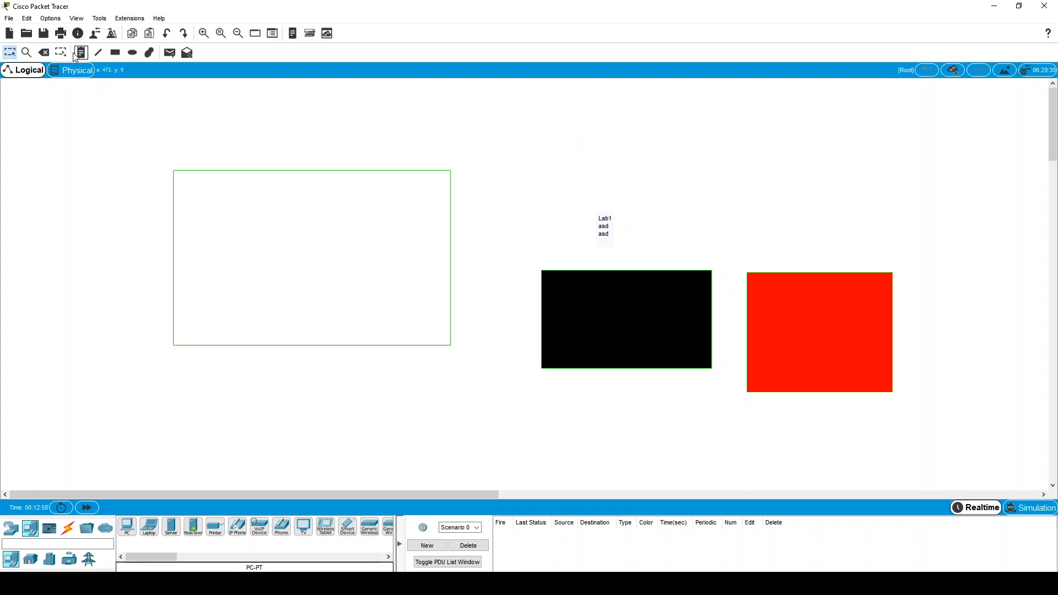
# Step: Draw a red-filled ellipse with a green outline above the red rectangle and place a PC inside it
pyautogui.click(115, 52)
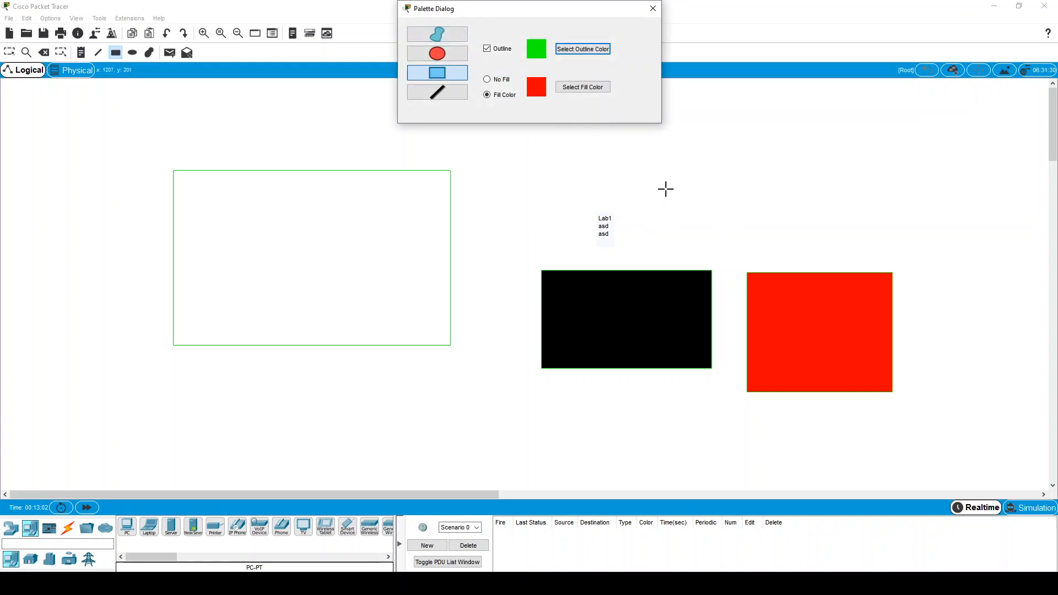
pyautogui.click(439, 53)
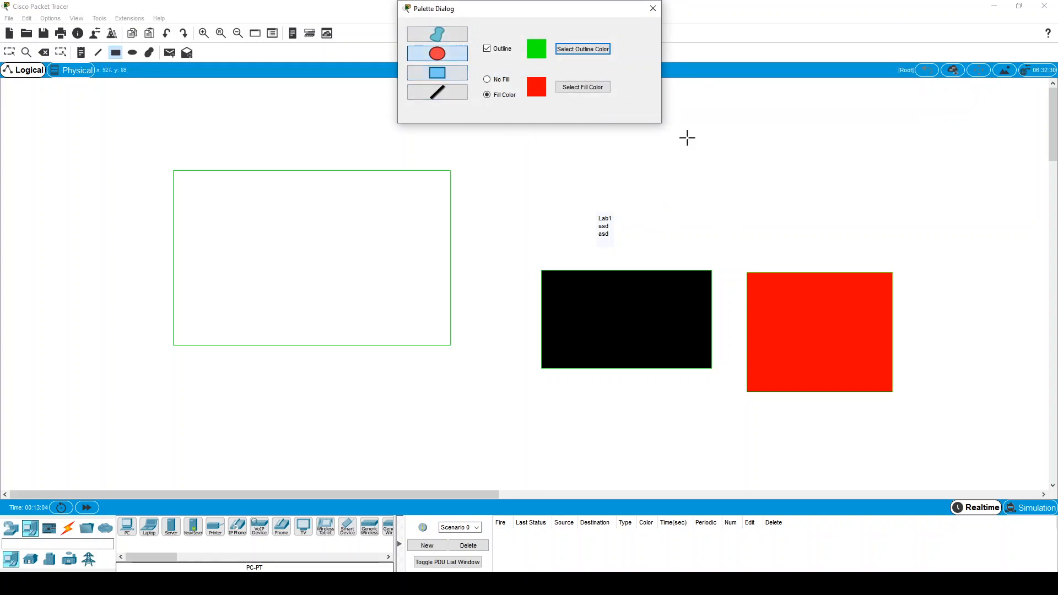
pyautogui.moveTo(774, 126); pyautogui.dragTo(991, 243)
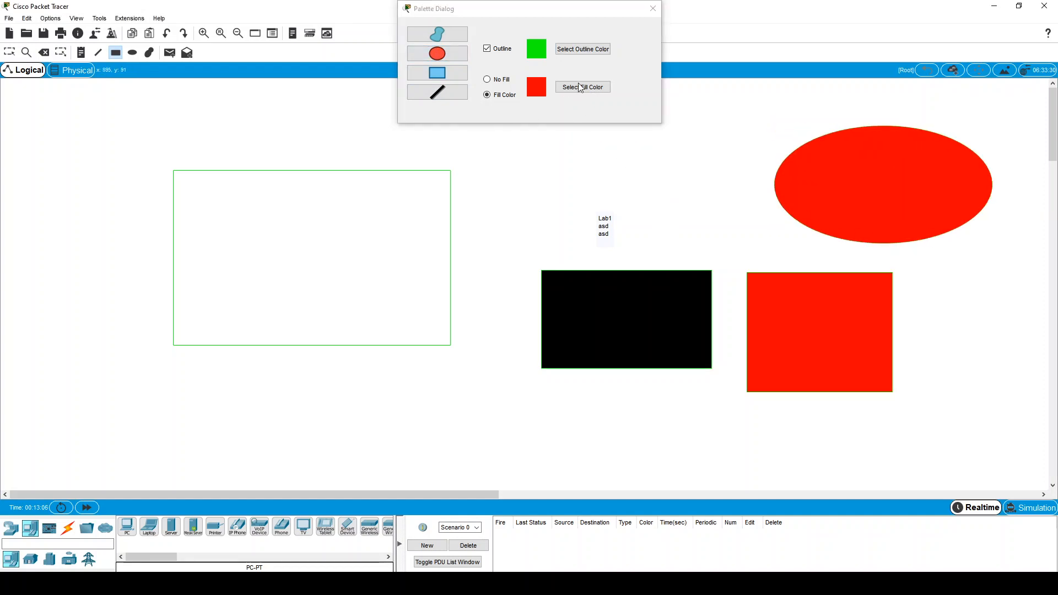
pyautogui.click(653, 8)
pyautogui.press('Escape')
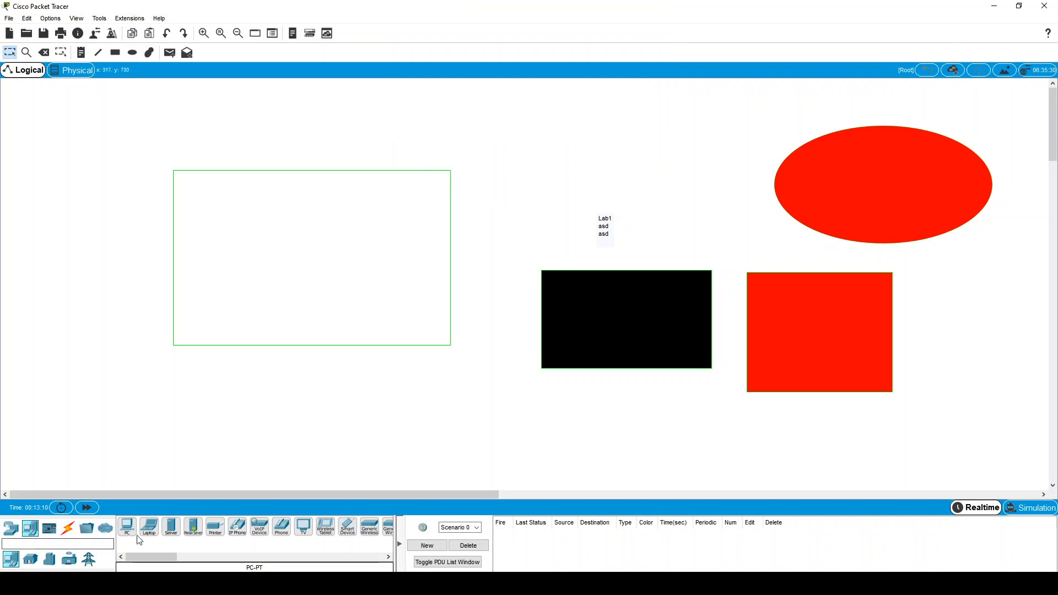
pyautogui.moveTo(127, 527); pyautogui.dragTo(822, 193)
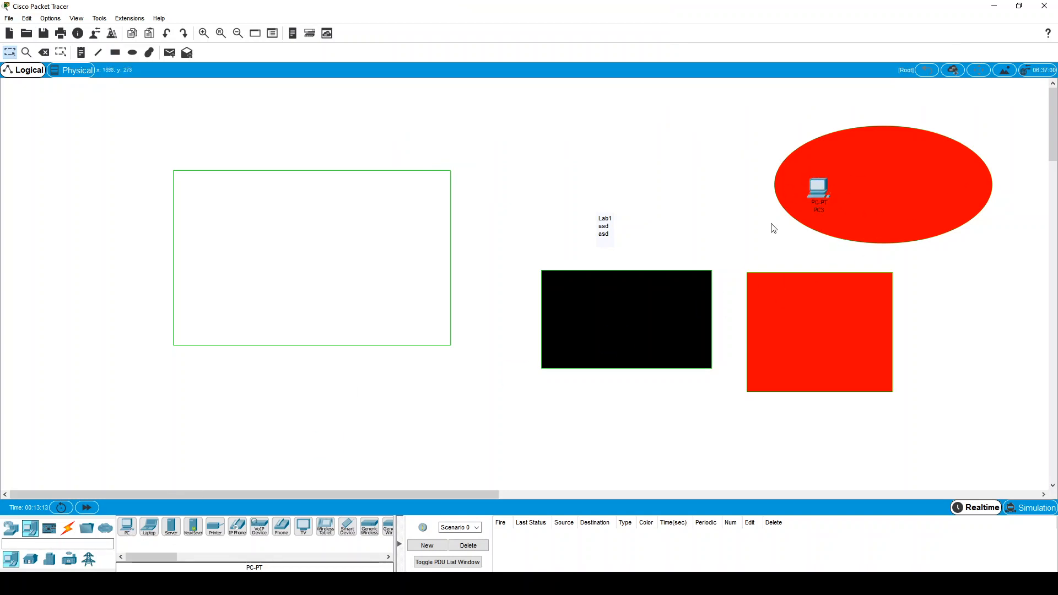